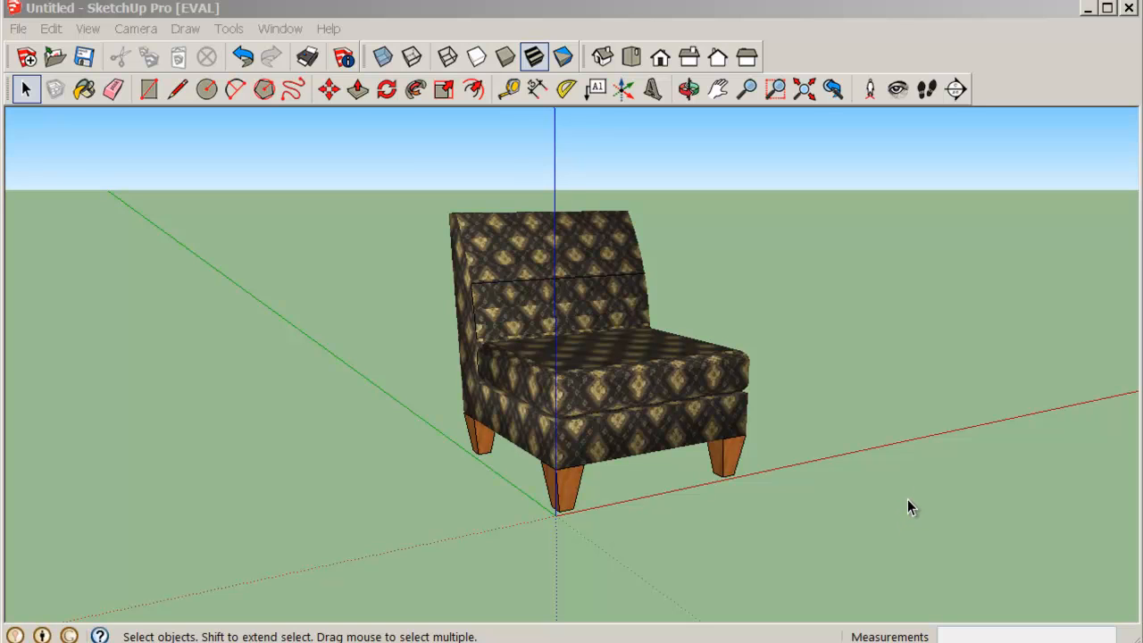
# - Draw a vertical 16 by 4 inch rectangle beside the chair's front, starting at the seat base's lower right corner
pyautogui.moveTo(928, 478)
pyautogui.mouseDown(button='middle')
pyautogui.moveTo(870, 490)
pyautogui.moveTo(690, 464)
pyautogui.moveTo(714, 462)
pyautogui.moveTo(732, 385)
pyautogui.moveTo(719, 395)
pyautogui.moveTo(740, 398)
pyautogui.moveTo(728, 407)
pyautogui.mouseUp(button='middle')
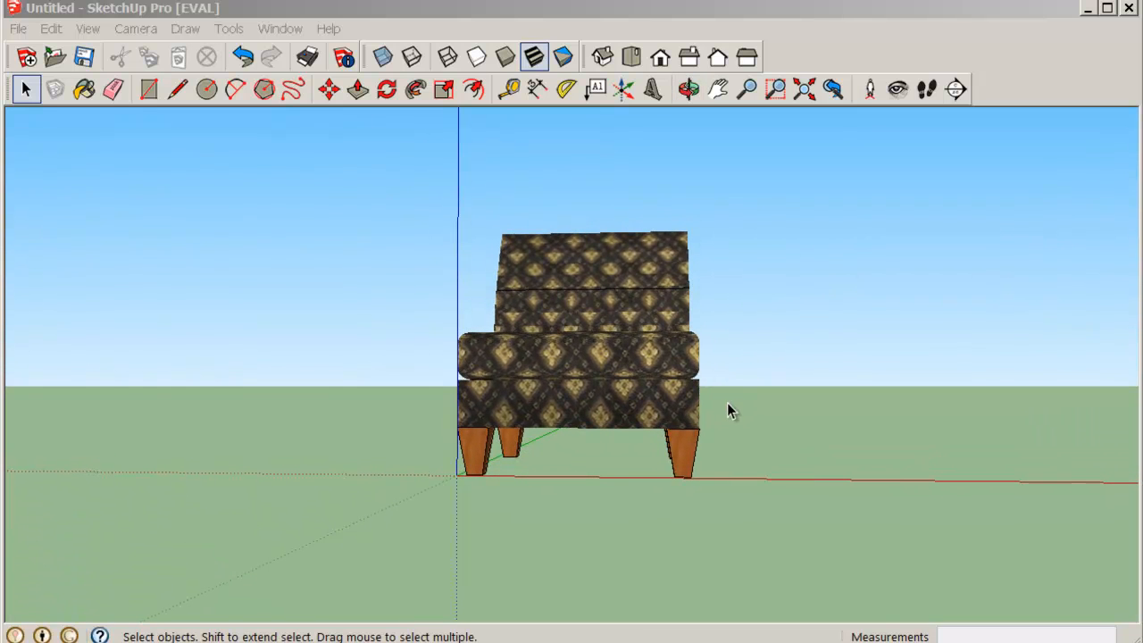
pyautogui.click(148, 88)
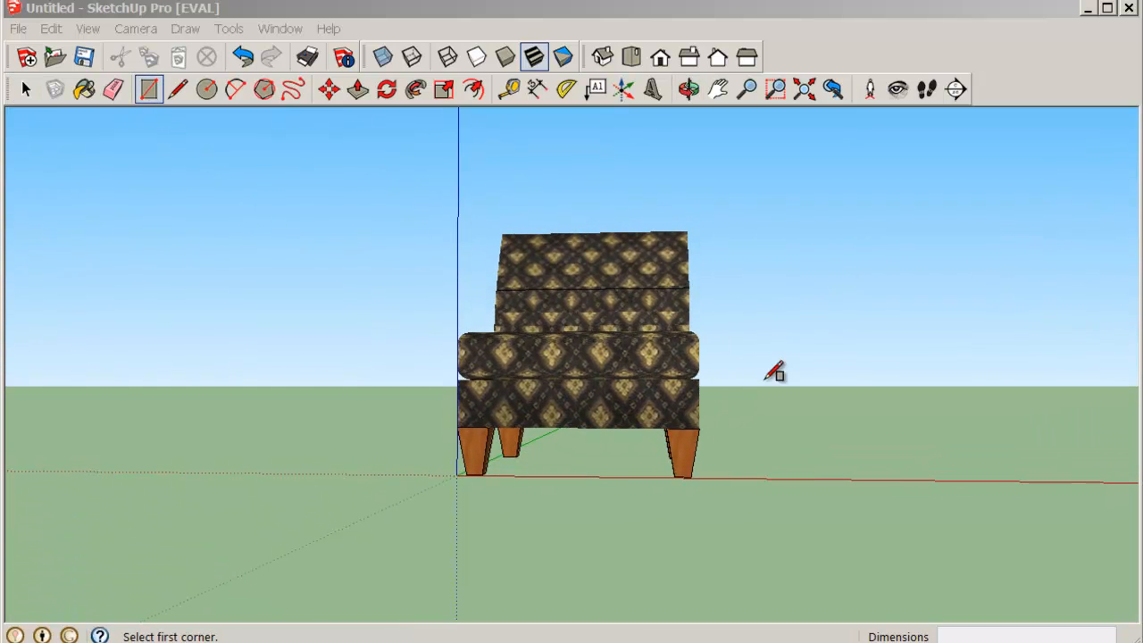
pyautogui.click(699, 429)
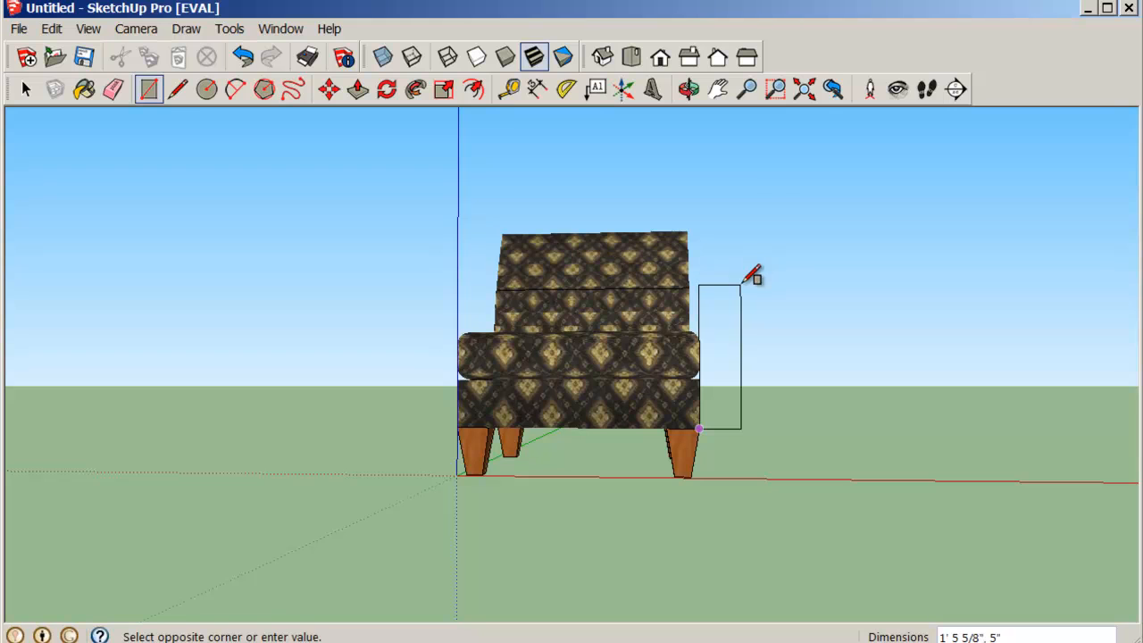
pyautogui.click(741, 284)
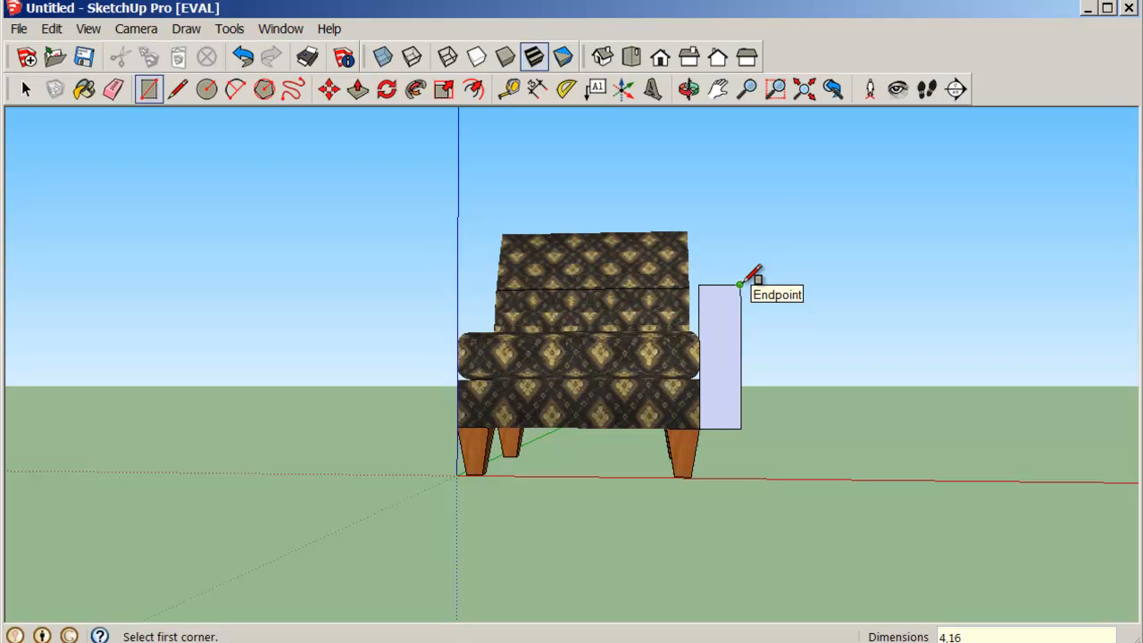
pyautogui.press('Return')
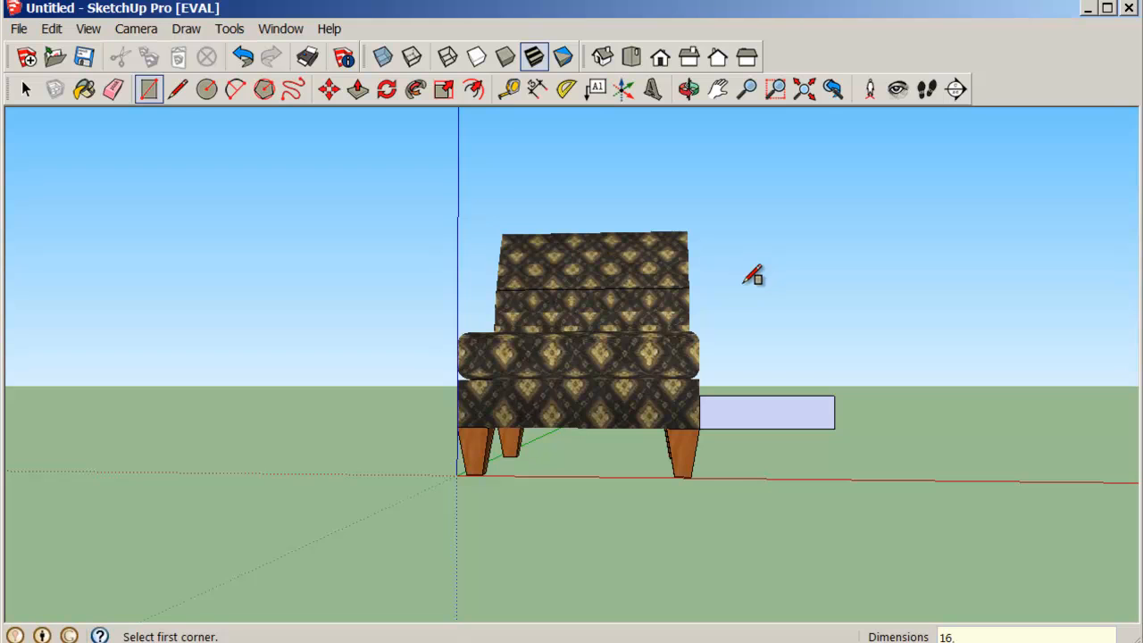
pyautogui.press('Return')
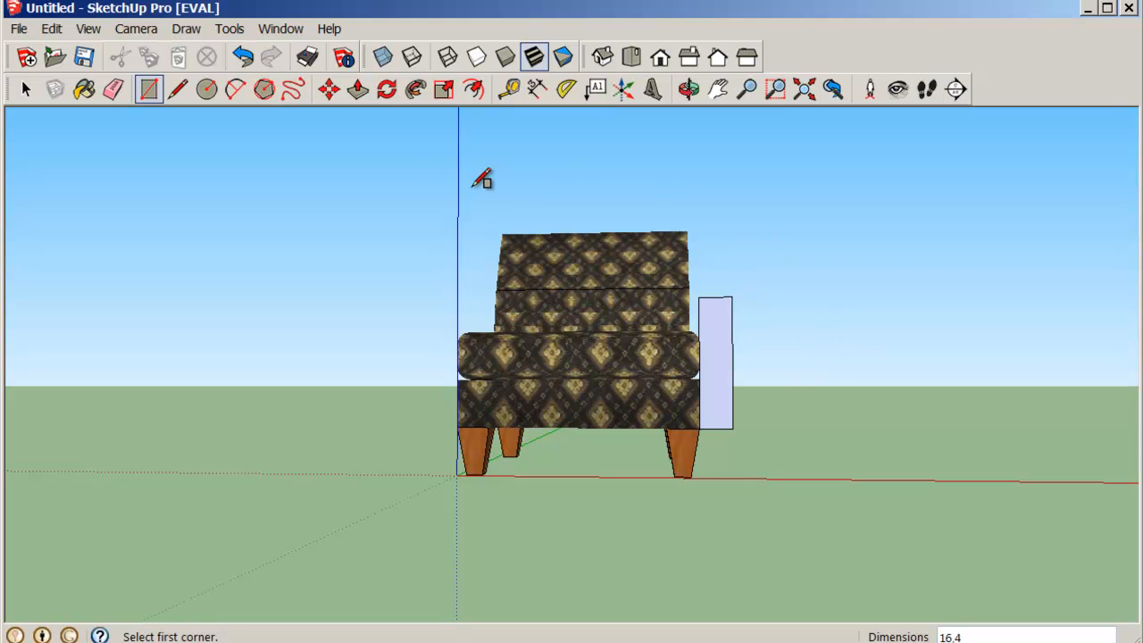
# - Draw an arc with a bulge of 3 3/4" from the rectangle's upper inner corner to its outer edge, forming the rolled armrest top
pyautogui.click(235, 88)
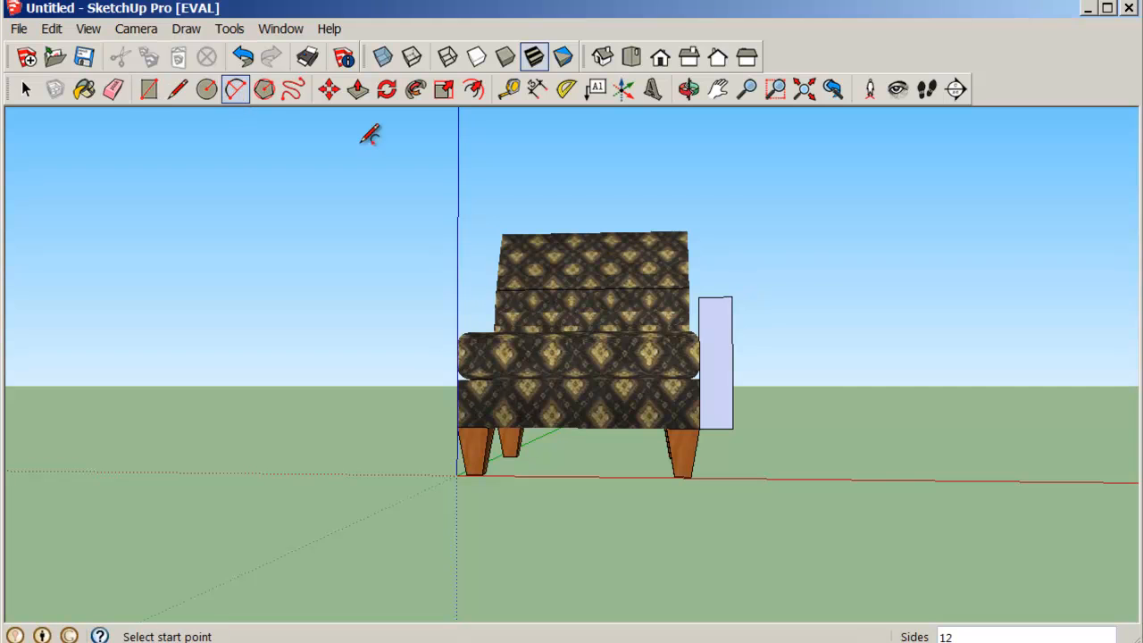
pyautogui.click(698, 297)
pyautogui.click(731, 317)
pyautogui.scroll(4, 749, 276)
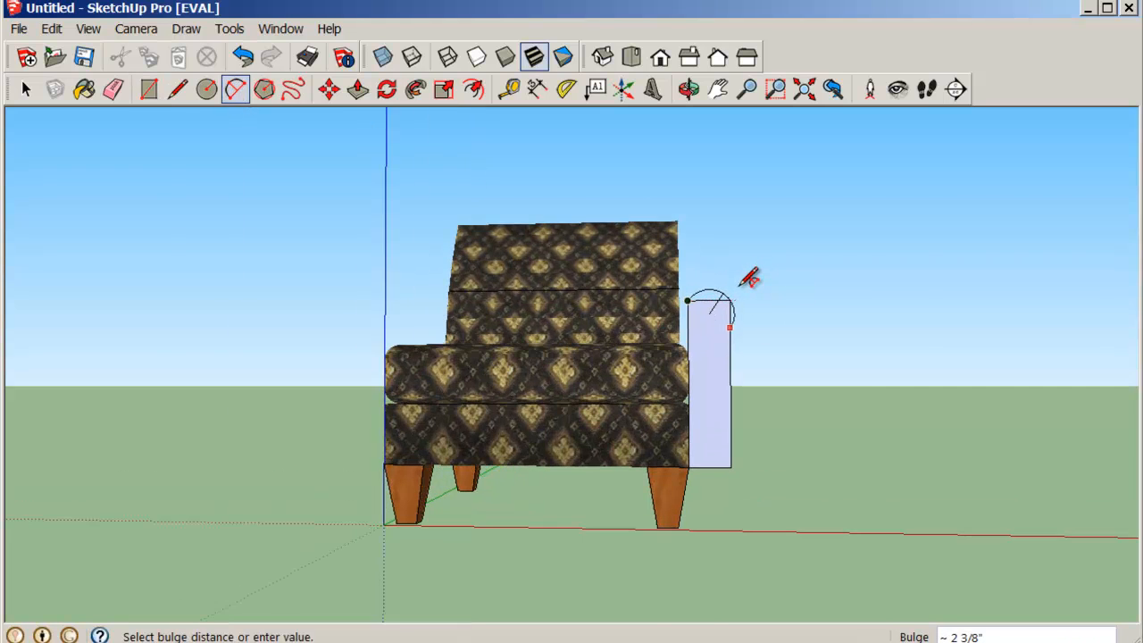
pyautogui.click(748, 278)
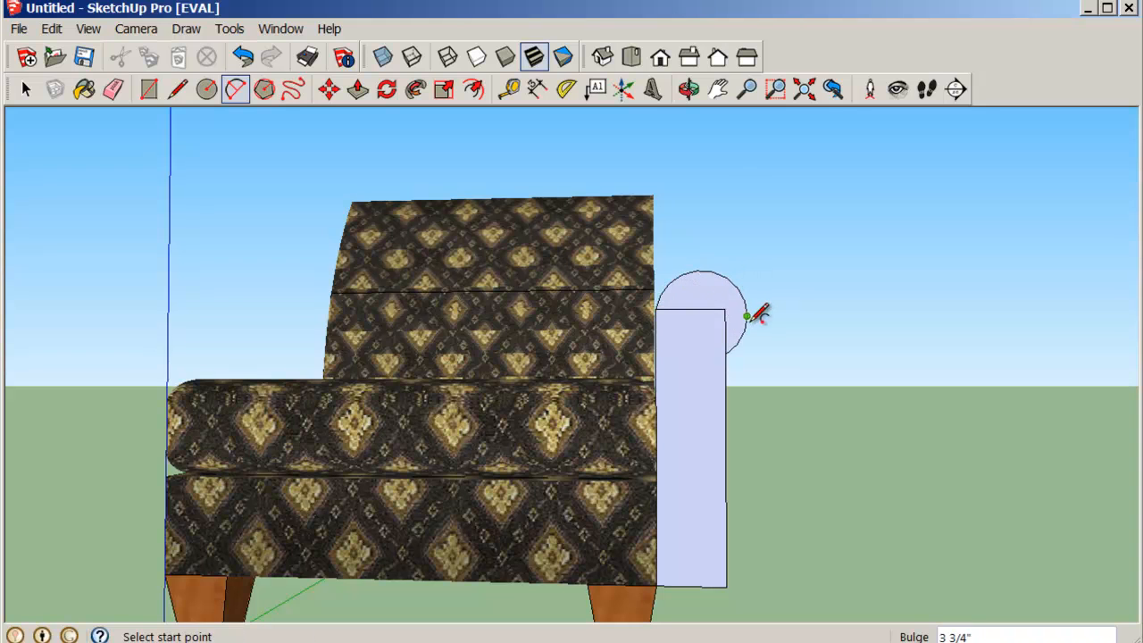
# - Erase the rectangle's edges inside the arc so the armrest profile becomes one face
pyautogui.click(112, 89)
pyautogui.click(715, 310)
pyautogui.moveTo(842, 354)
pyautogui.mouseDown(button='middle')
pyautogui.moveTo(711, 388)
pyautogui.moveTo(314, 366)
pyautogui.moveTo(169, 333)
pyautogui.moveTo(756, 374)
pyautogui.moveTo(857, 371)
pyautogui.mouseUp(button='middle')
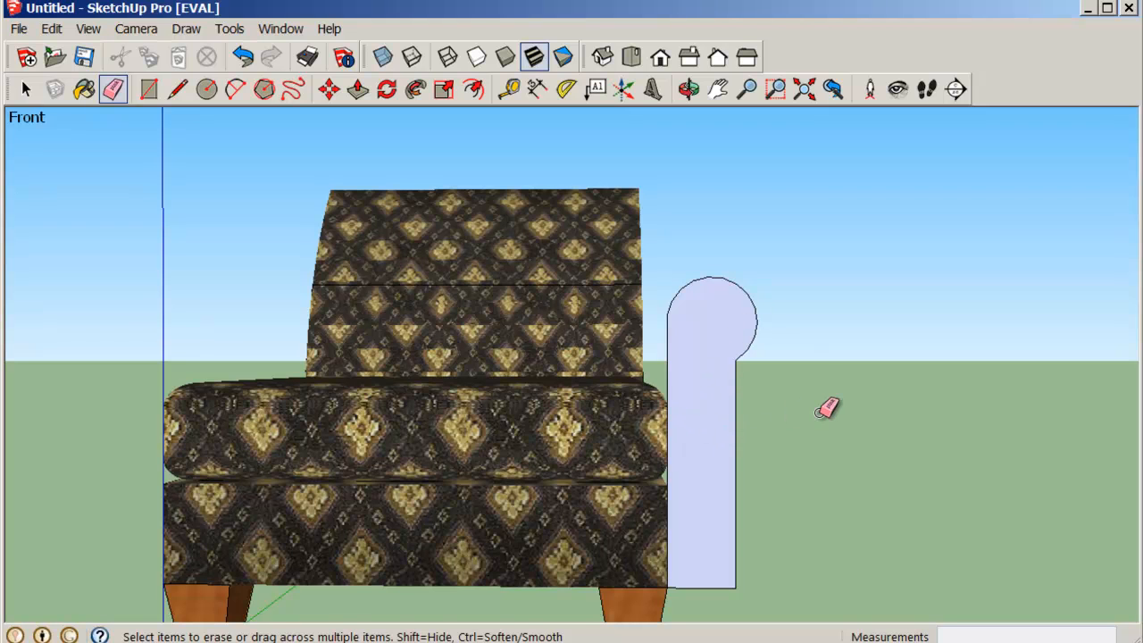
# - Extrude the armrest profile about 2' 6 1/8" toward the back of the chair with Push/Pull
pyautogui.moveTo(825, 404)
pyautogui.mouseDown(button='middle')
pyautogui.moveTo(774, 413)
pyautogui.moveTo(493, 379)
pyautogui.moveTo(760, 480)
pyautogui.moveTo(872, 467)
pyautogui.moveTo(804, 408)
pyautogui.moveTo(888, 438)
pyautogui.moveTo(819, 449)
pyautogui.moveTo(675, 506)
pyautogui.moveTo(794, 465)
pyautogui.moveTo(755, 476)
pyautogui.moveTo(573, 474)
pyautogui.moveTo(683, 459)
pyautogui.moveTo(492, 457)
pyautogui.moveTo(313, 423)
pyautogui.moveTo(403, 420)
pyautogui.moveTo(337, 428)
pyautogui.mouseUp(button='middle')
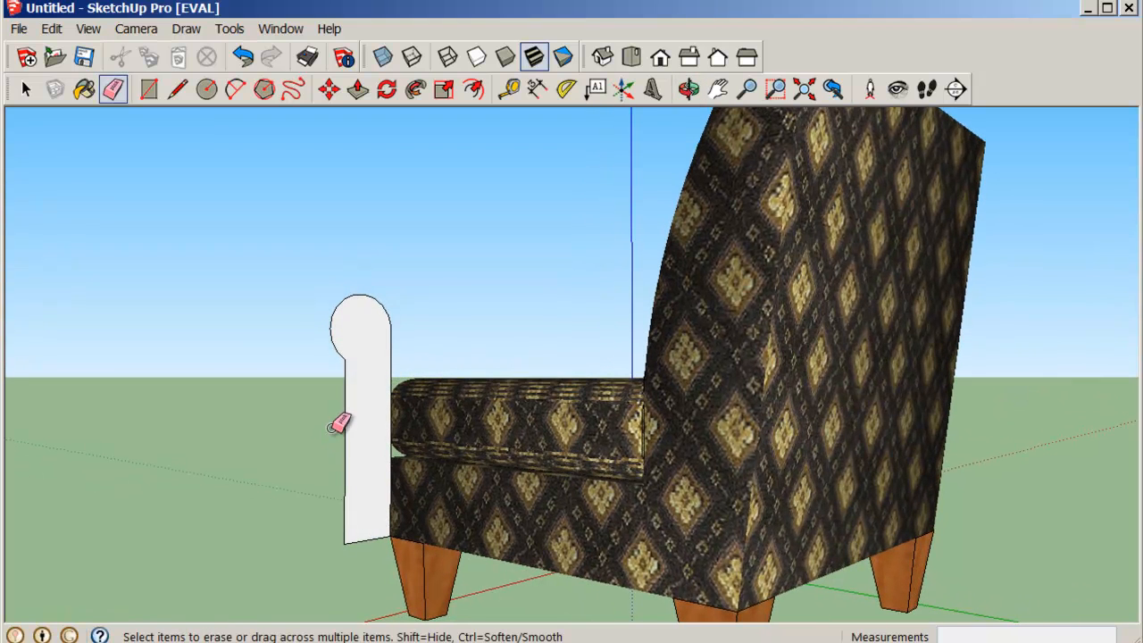
pyautogui.click(358, 90)
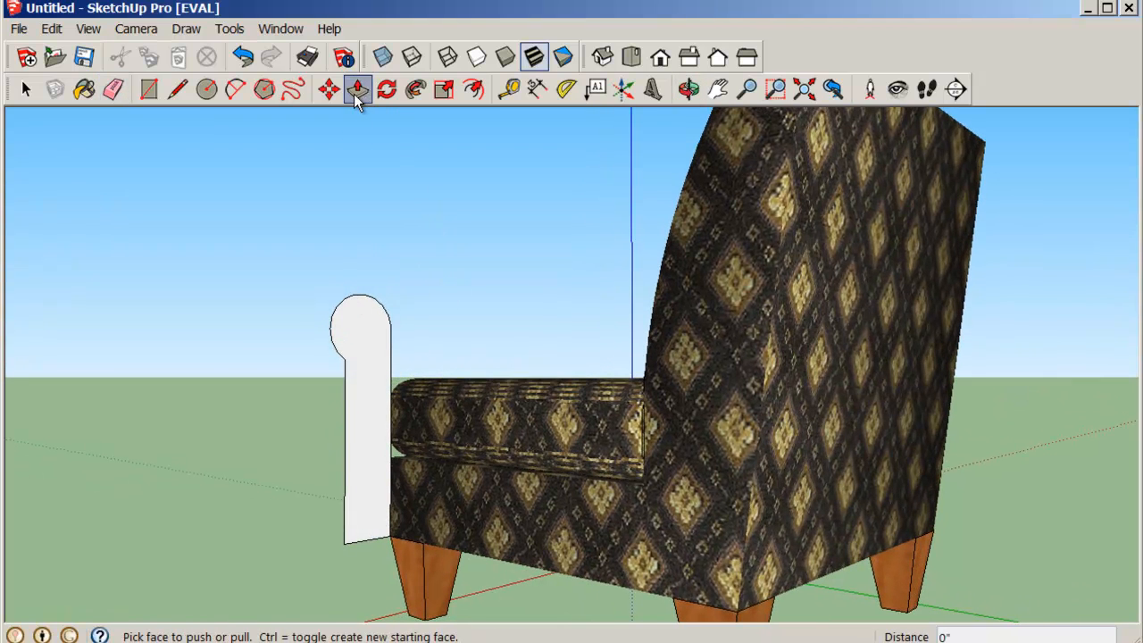
pyautogui.moveTo(395, 454); pyautogui.dragTo(435, 461, button='middle')
pyautogui.moveTo(435, 461); pyautogui.dragTo(582, 498)
pyautogui.press('o')
pyautogui.moveTo(683, 500); pyautogui.dragTo(587, 357)
# - Push the armrest's rear face in by 1/8" to align it with the chair's rear corner
pyautogui.press('p')
pyautogui.scroll(5, 542, 490)
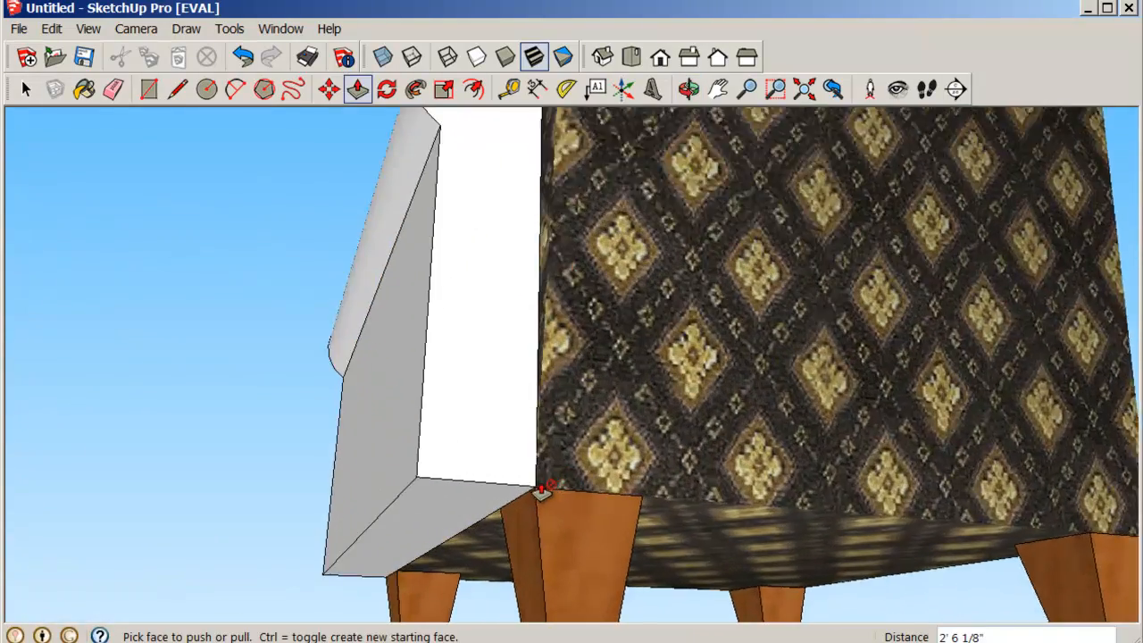
pyautogui.scroll(2, 541, 491)
pyautogui.moveTo(509, 429); pyautogui.dragTo(446, 472, button='middle')
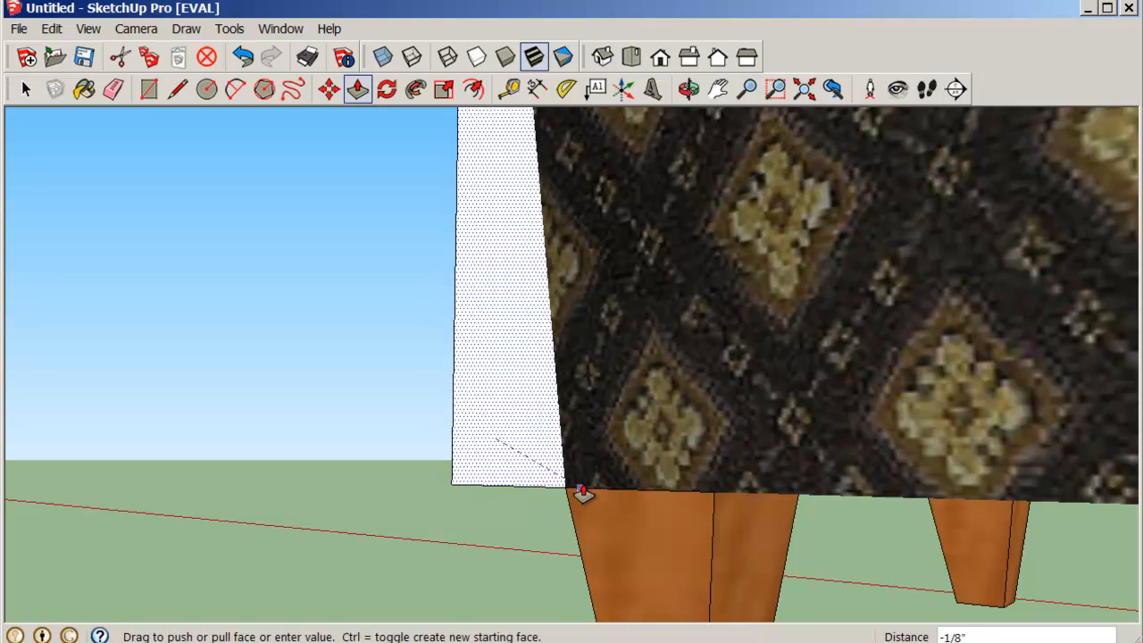
pyautogui.click(635, 498)
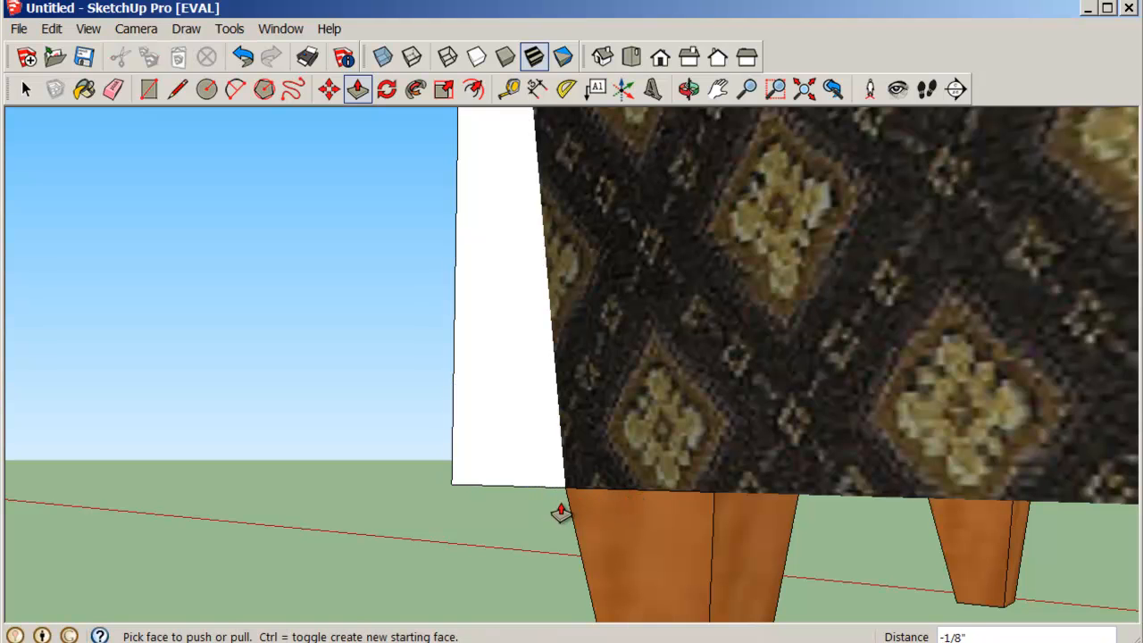
# - Select the whole armrest and make it a group
pyautogui.moveTo(557, 506); pyautogui.dragTo(512, 382, button='middle')
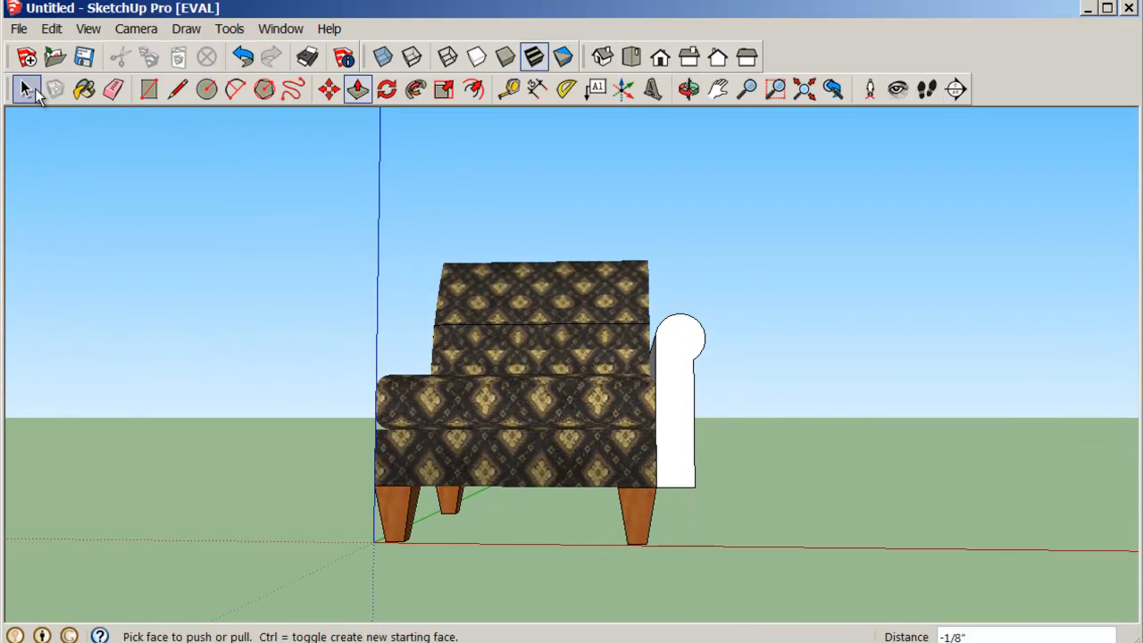
pyautogui.click(25, 88)
pyautogui.moveTo(640, 233); pyautogui.dragTo(735, 505)
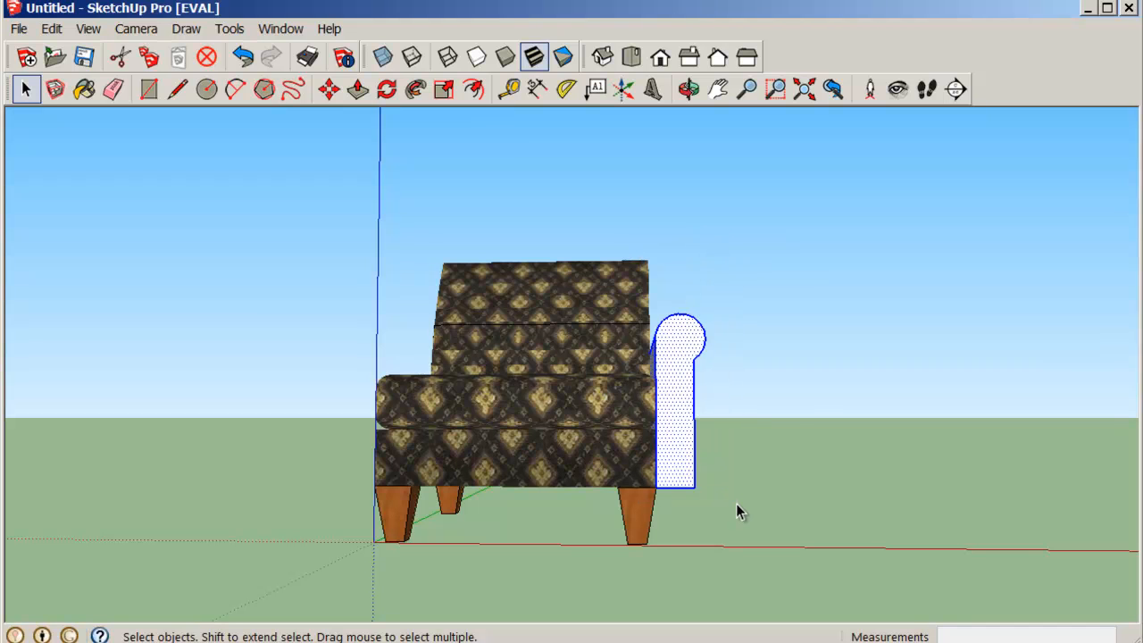
pyautogui.click(749, 369)
pyautogui.click(683, 379)
pyautogui.moveTo(778, 400)
pyautogui.mouseDown(button='middle')
pyautogui.moveTo(740, 434)
pyautogui.moveTo(602, 327)
pyautogui.moveTo(773, 416)
pyautogui.mouseUp(button='middle')
pyautogui.rightClick(672, 401)
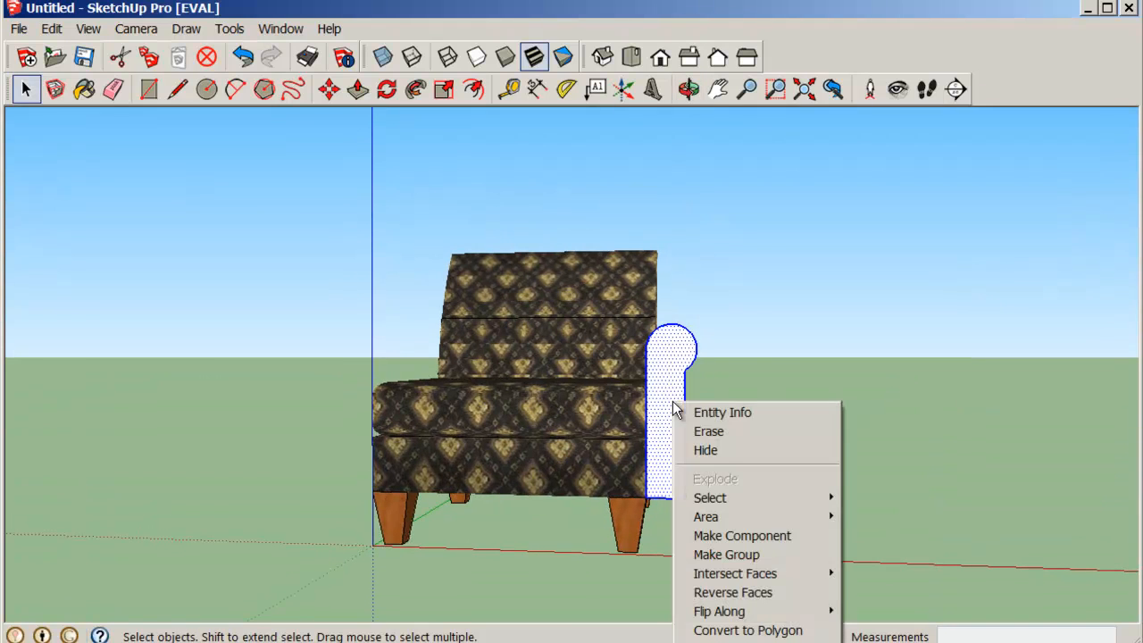
pyautogui.click(756, 556)
# - Show the chair's underside in Hidden Line style and draw a diagonal line between the inner corners of two opposite legs
pyautogui.moveTo(821, 527); pyautogui.dragTo(789, 378, button='middle')
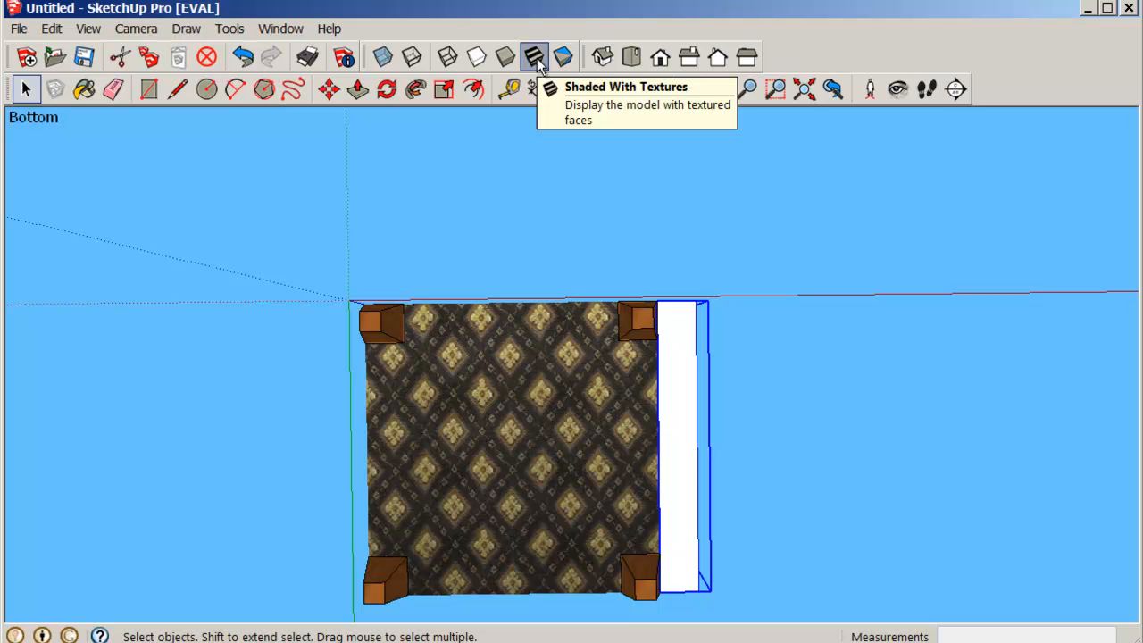
pyautogui.click(505, 59)
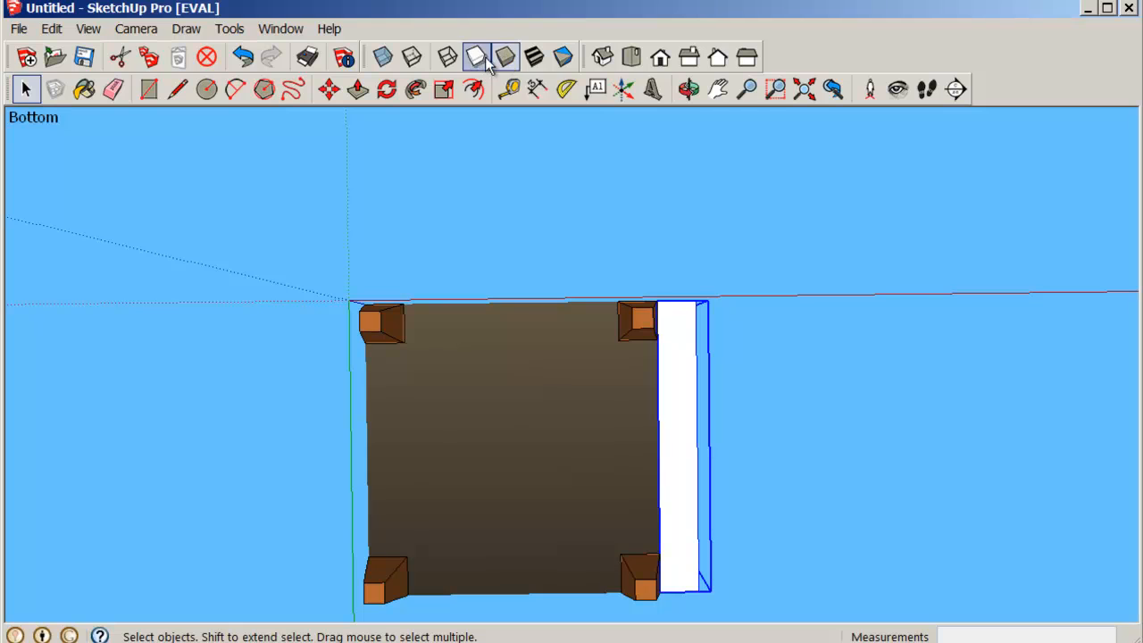
pyautogui.click(475, 61)
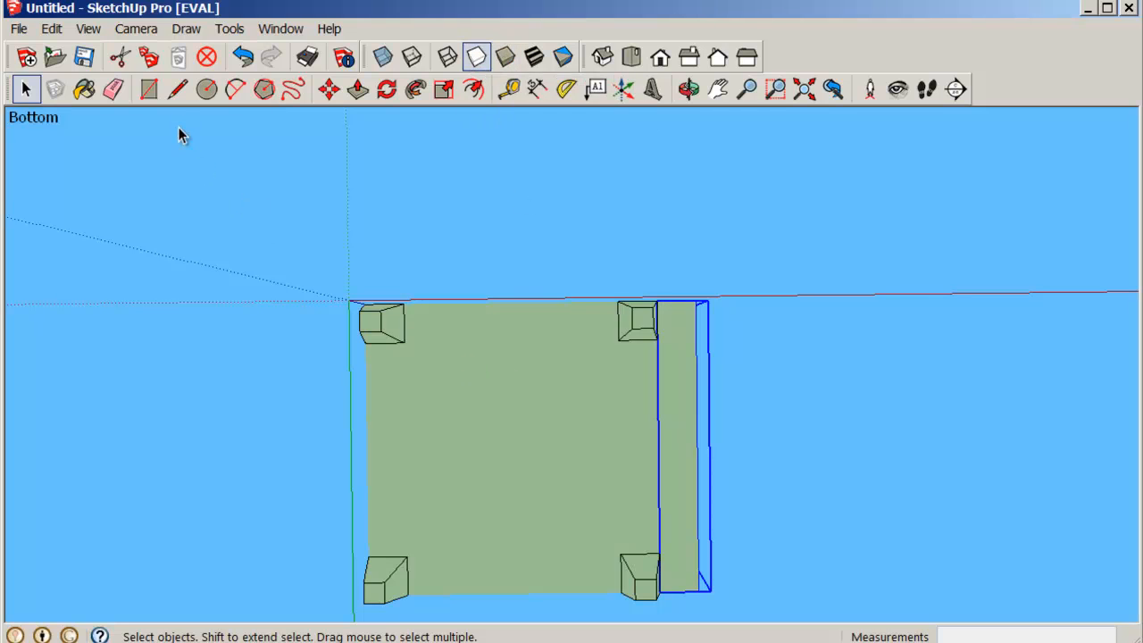
pyautogui.click(177, 91)
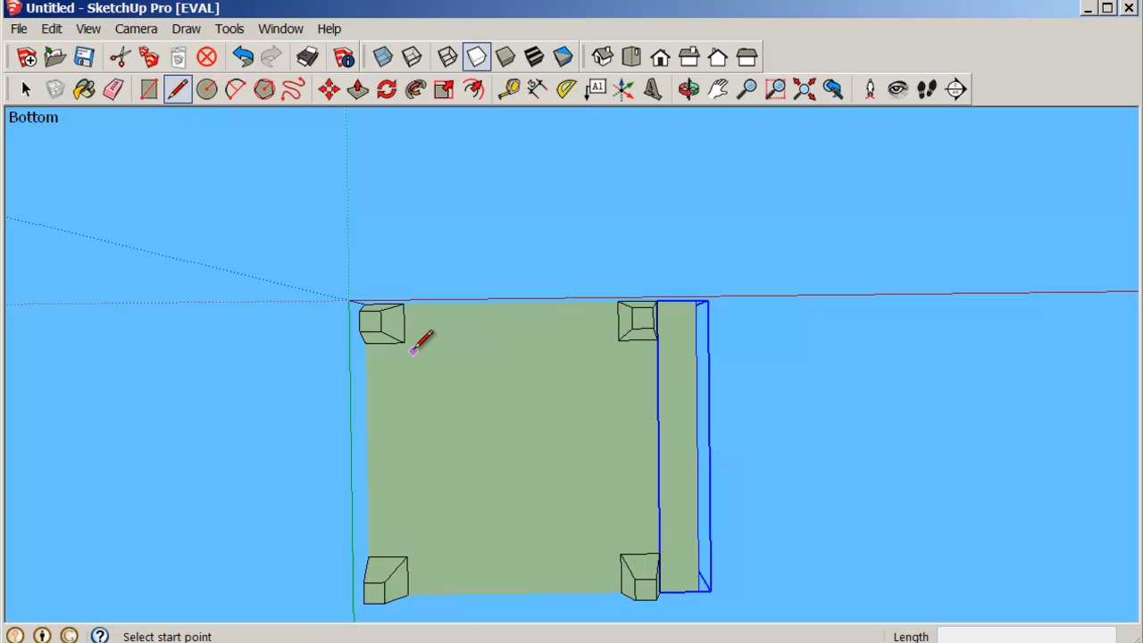
pyautogui.click(404, 341)
pyautogui.click(620, 553)
pyautogui.press('space')
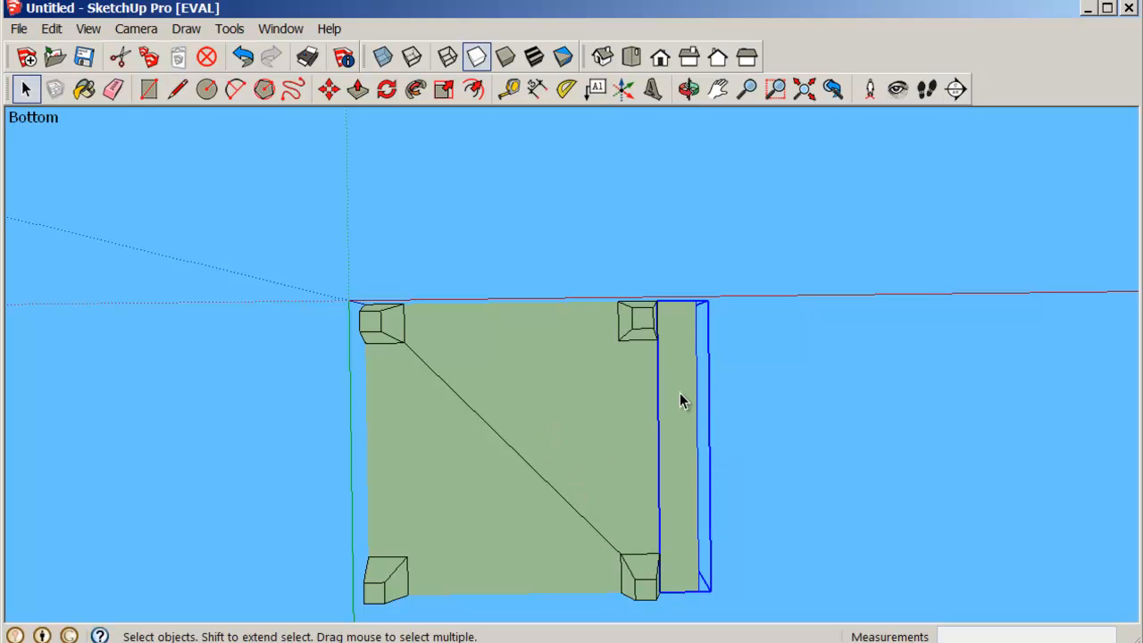
# - Rotate the armrest group 180° about the diagonal's midpoint onto the other side of the chair, and clear the selection
pyautogui.click(386, 90)
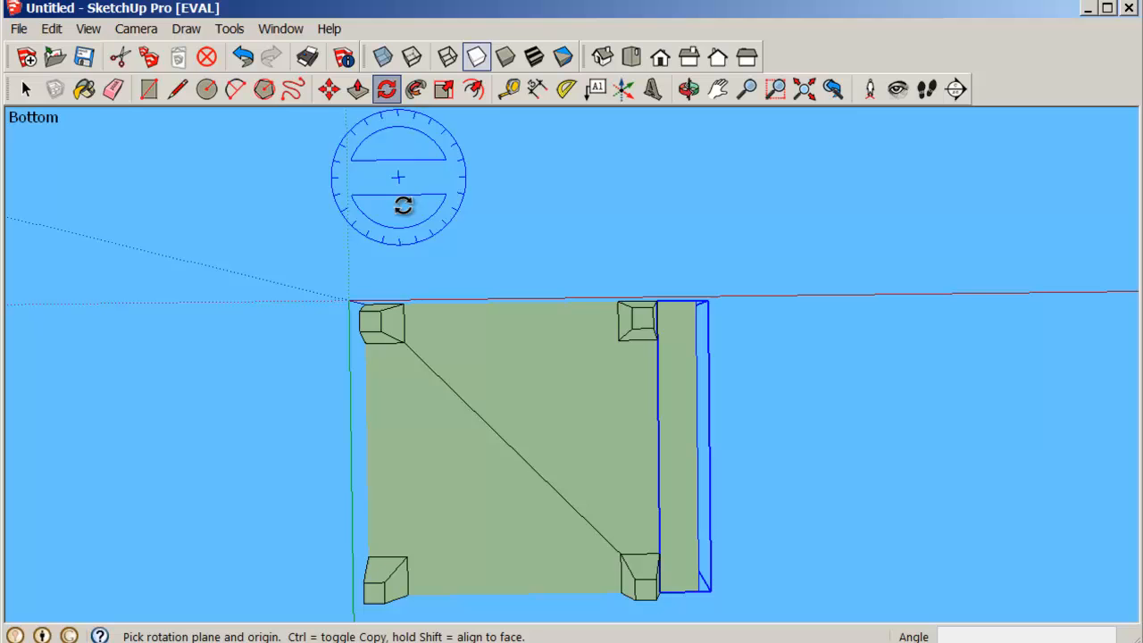
pyautogui.click(512, 448)
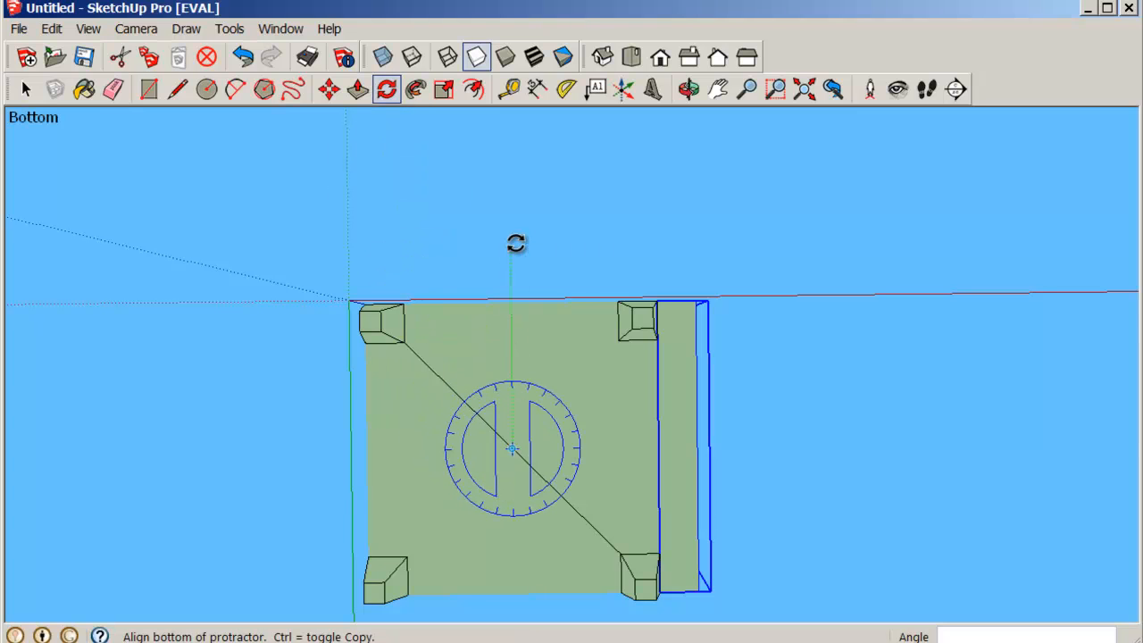
pyautogui.click(515, 247)
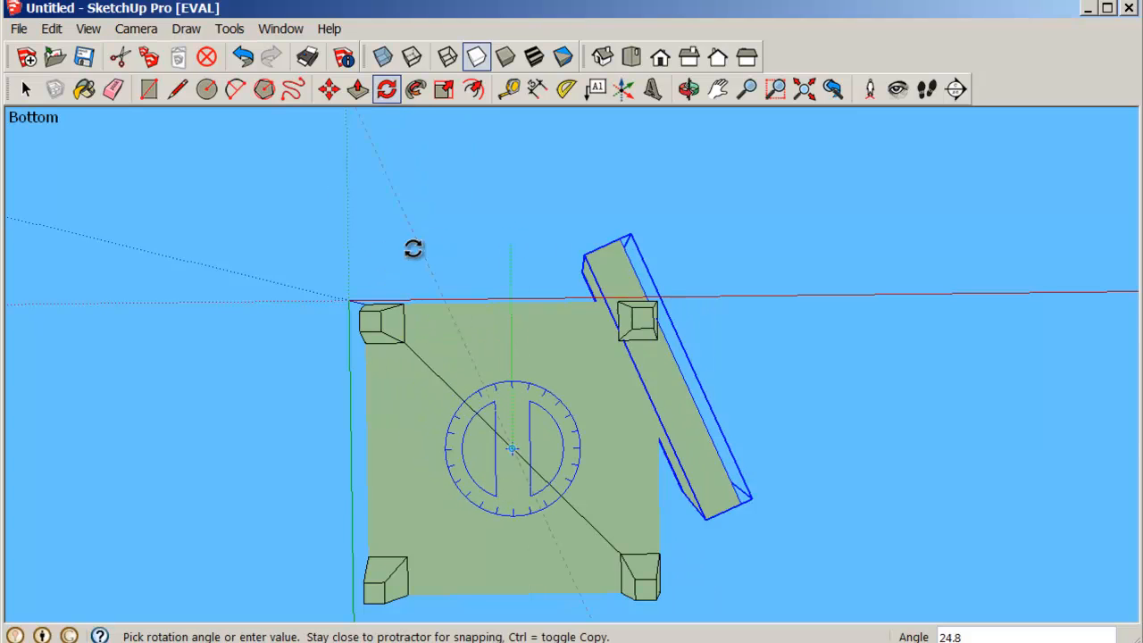
pyautogui.click(517, 551)
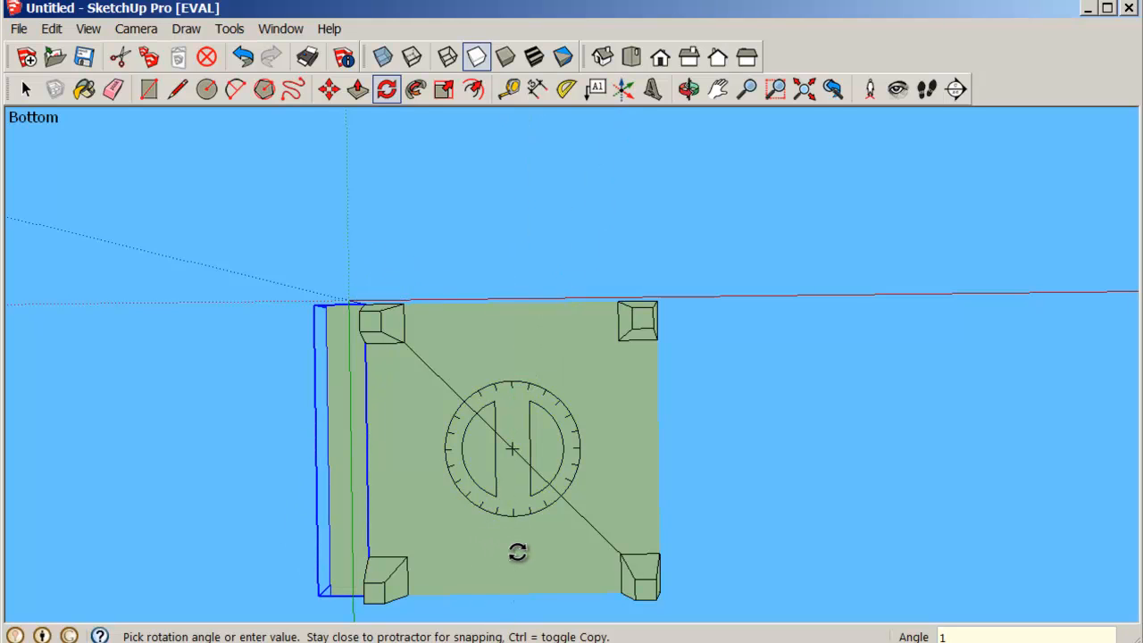
pyautogui.hotkey('ctrl', 't')
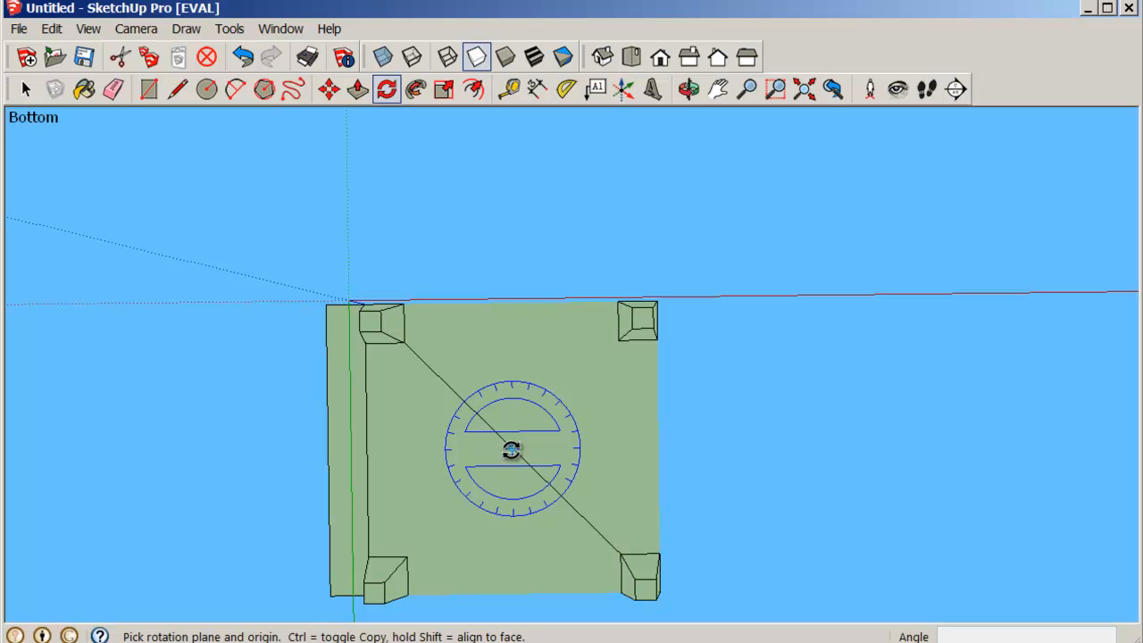
# - Make a copy of the armrest rotated 180° about the diagonal's midpoint so both sides of the chair have one
pyautogui.click(512, 449)
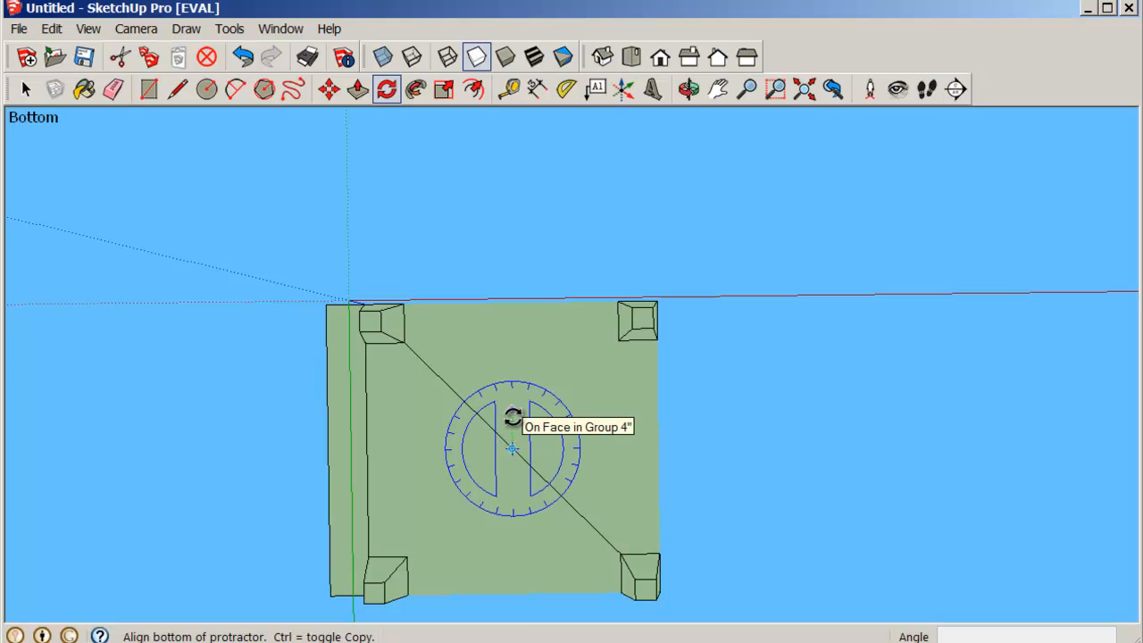
pyautogui.click(516, 219)
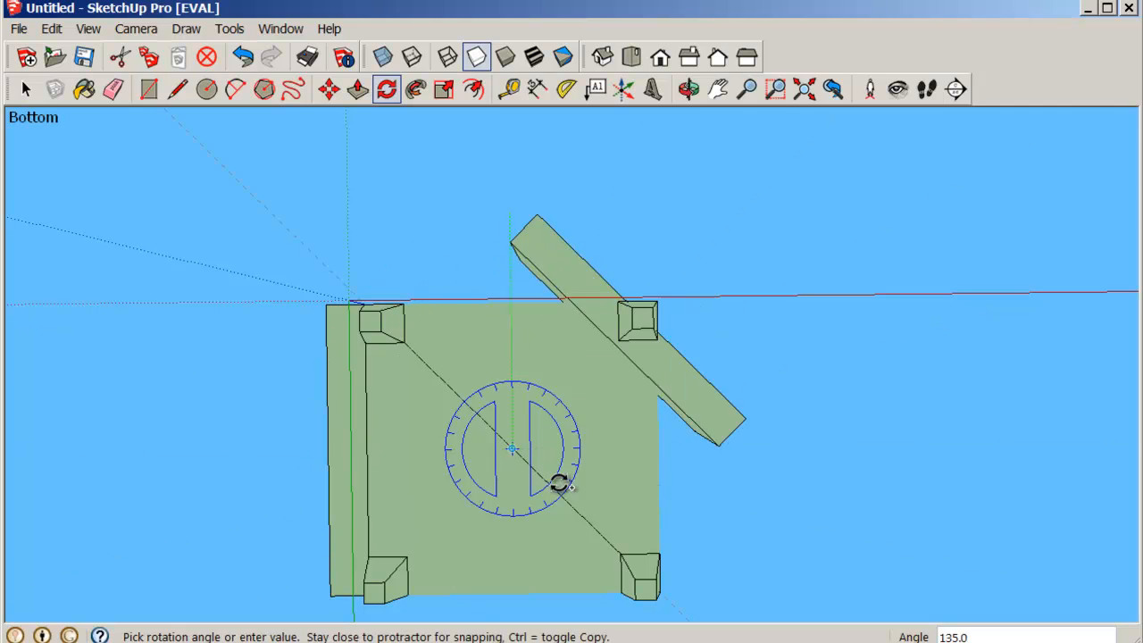
pyautogui.click(511, 609)
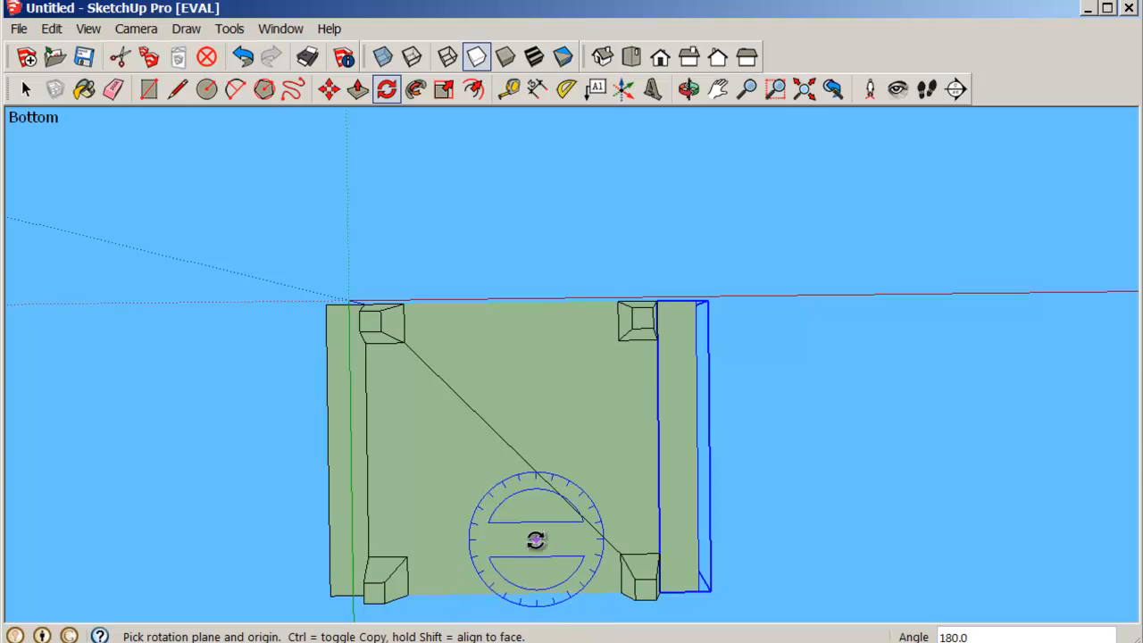
pyautogui.press('space')
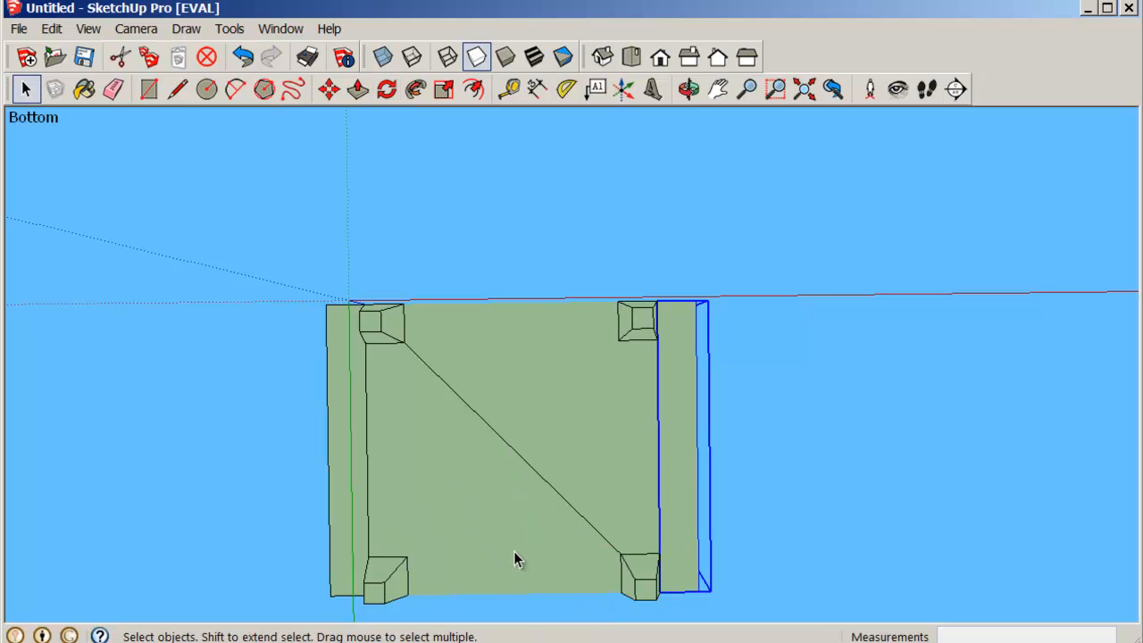
# - Delete the diagonal guide line under the chair and restore the Shaded With Textures style
pyautogui.click(511, 456)
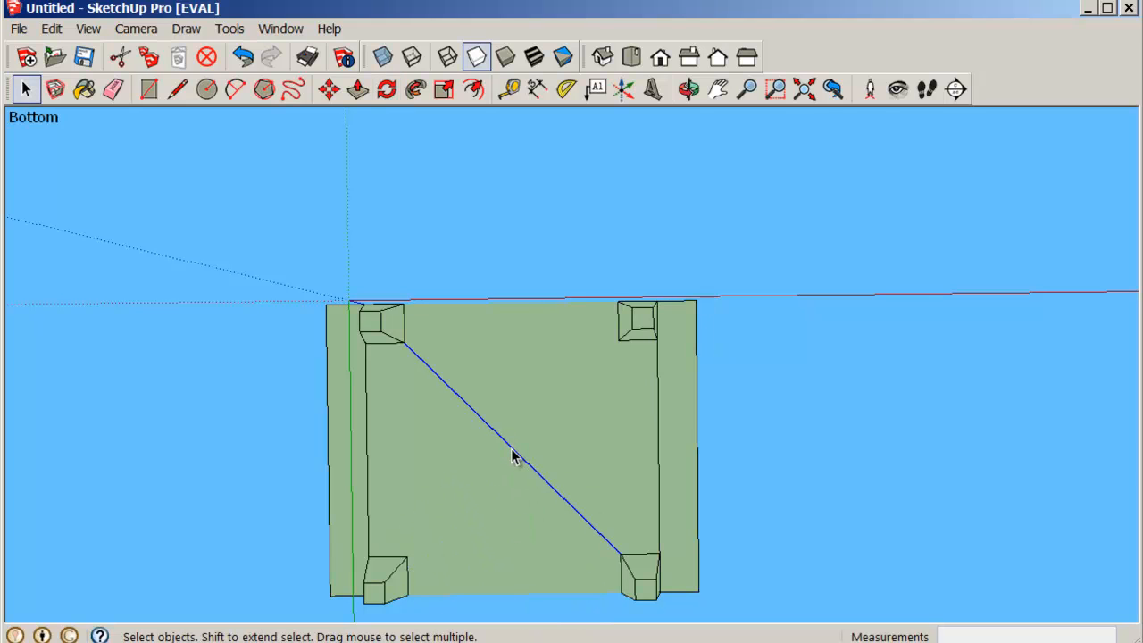
pyautogui.press('Delete')
pyautogui.moveTo(548, 387); pyautogui.dragTo(451, 420, button='middle')
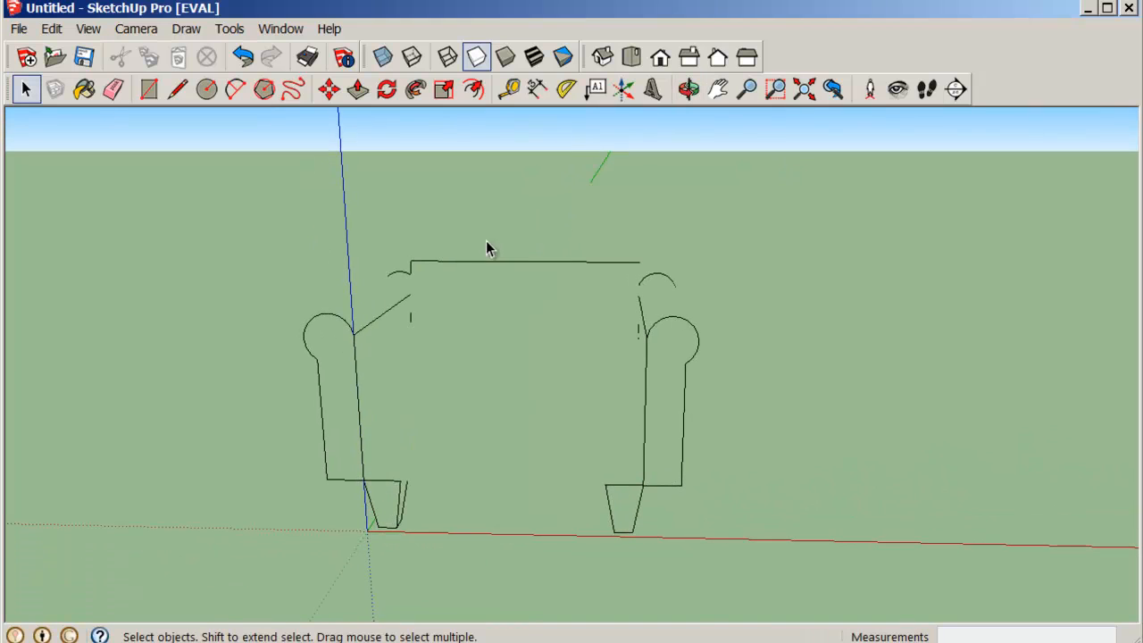
pyautogui.click(533, 57)
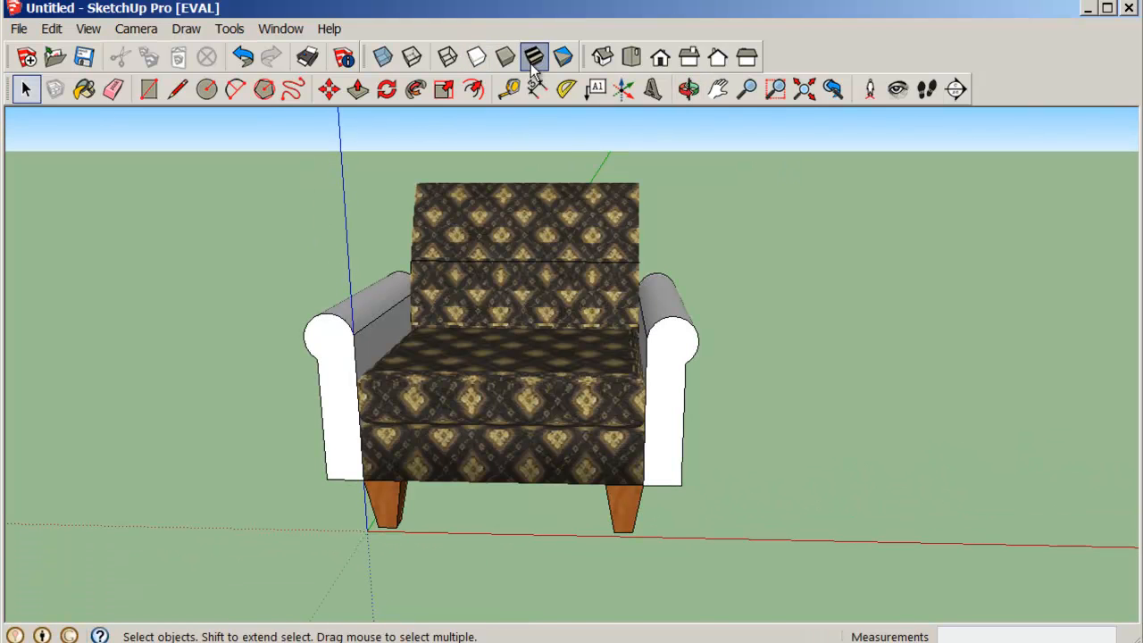
# - Soften the edges of the armrest on the chair's far side from the origin, with an angle between normals of about 81 degrees
pyautogui.moveTo(748, 327); pyautogui.dragTo(539, 265, button='middle')
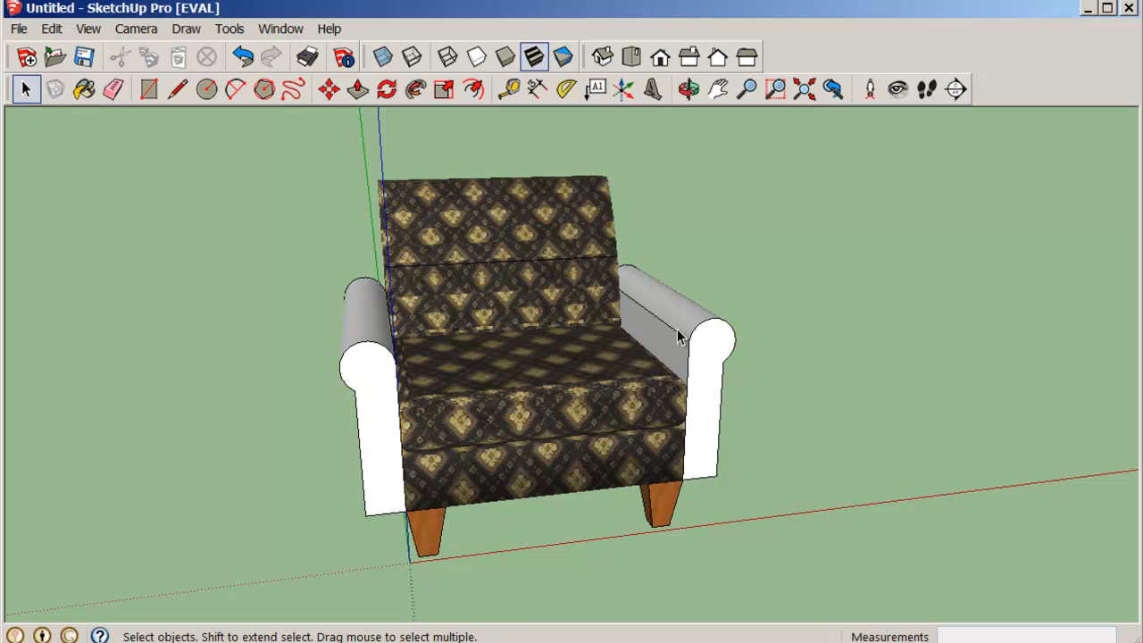
pyautogui.click(697, 354)
pyautogui.rightClick(697, 354)
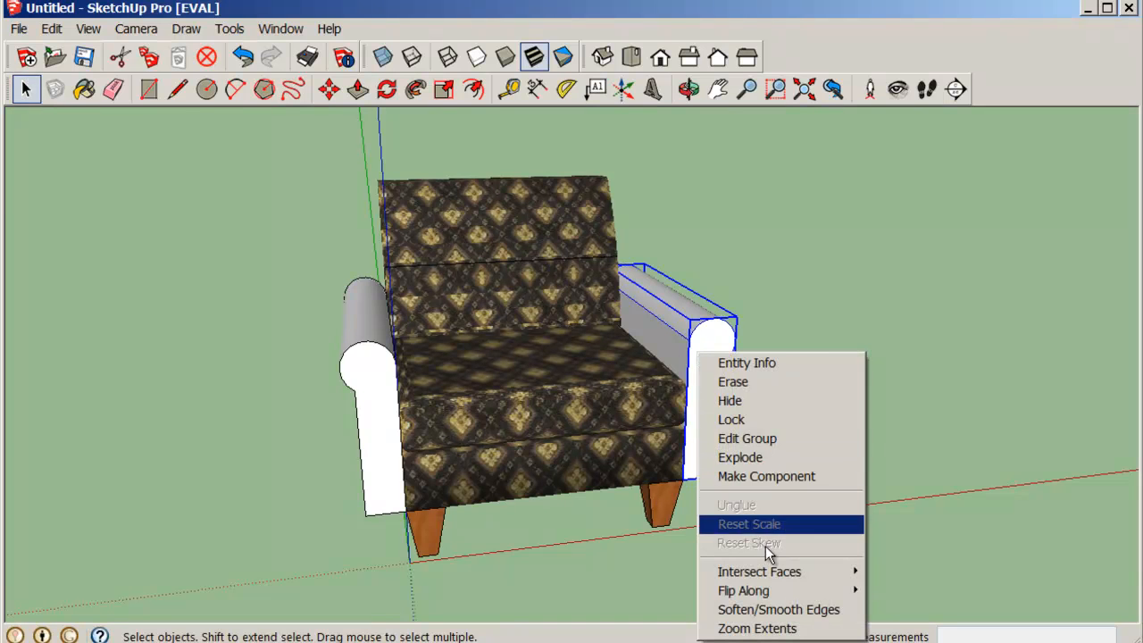
pyautogui.click(767, 612)
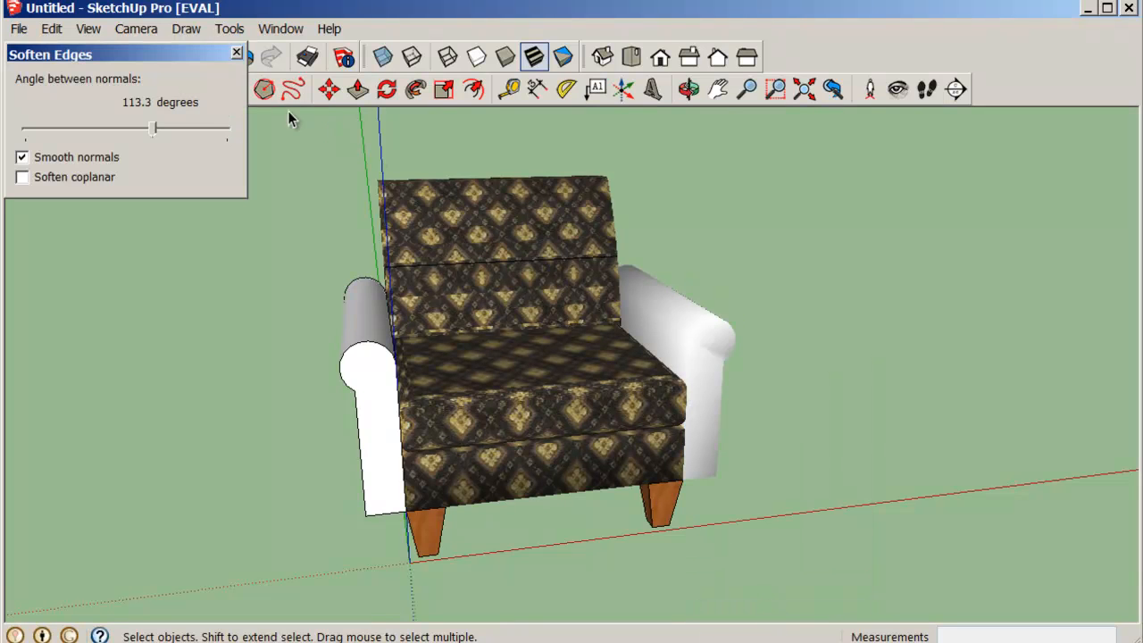
pyautogui.moveTo(155, 131); pyautogui.dragTo(111, 131)
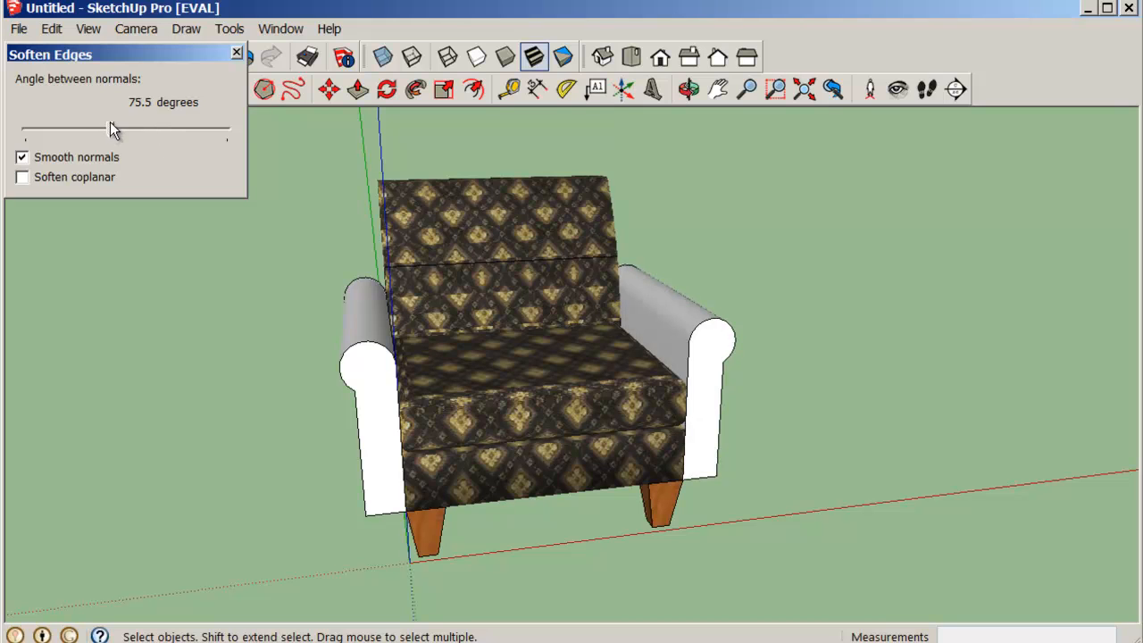
# - Soften the edges of the other armrest with a 78.8-degree angle between normals, close the Soften Edges settings and clear the selection
pyautogui.click(372, 373)
pyautogui.rightClick(370, 371)
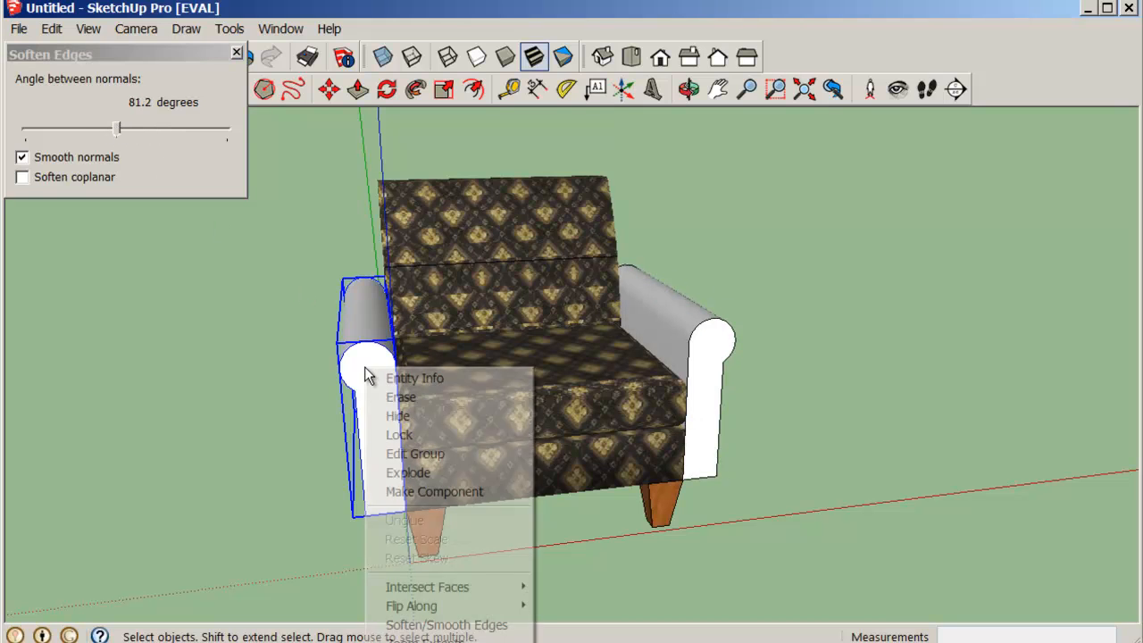
pyautogui.click(447, 624)
pyautogui.moveTo(770, 490); pyautogui.dragTo(547, 480, button='middle')
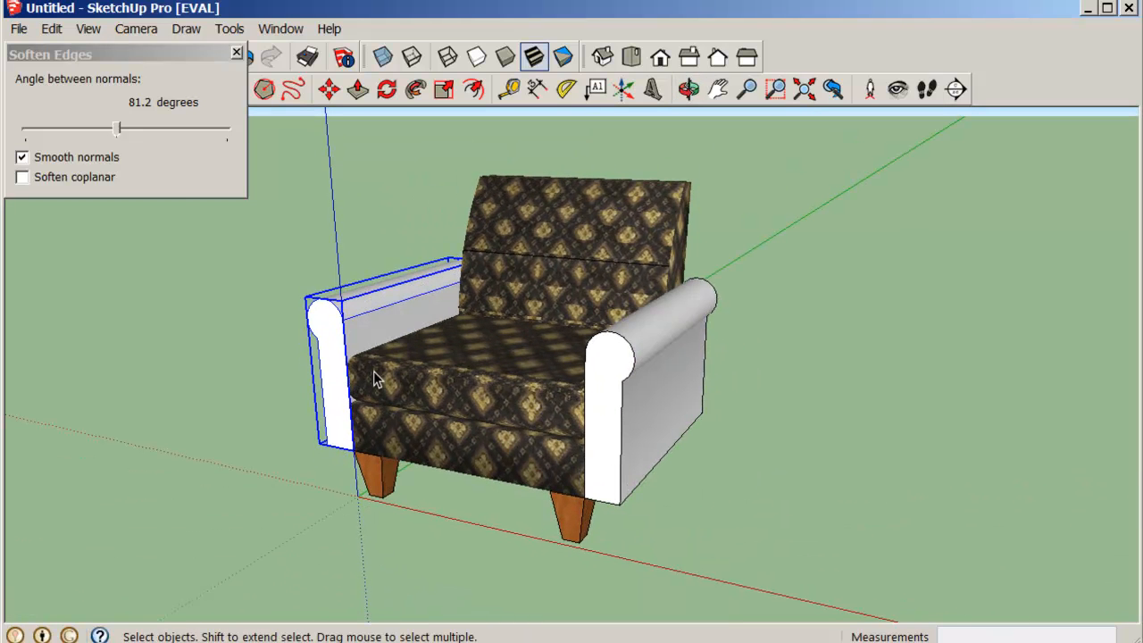
pyautogui.moveTo(117, 131); pyautogui.dragTo(114, 131)
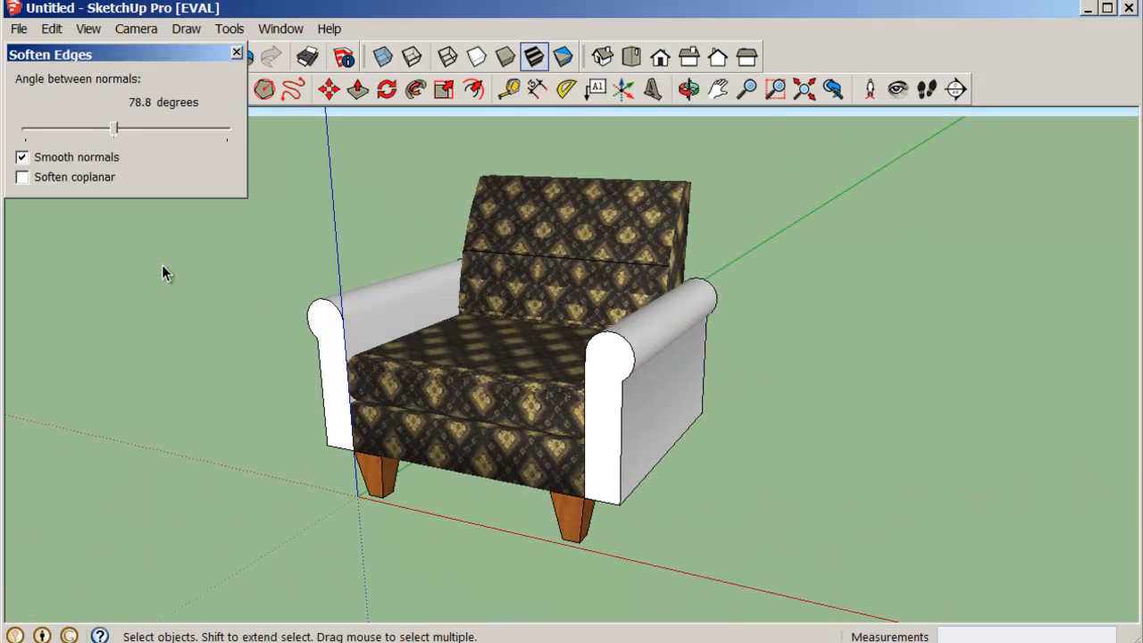
pyautogui.click(237, 53)
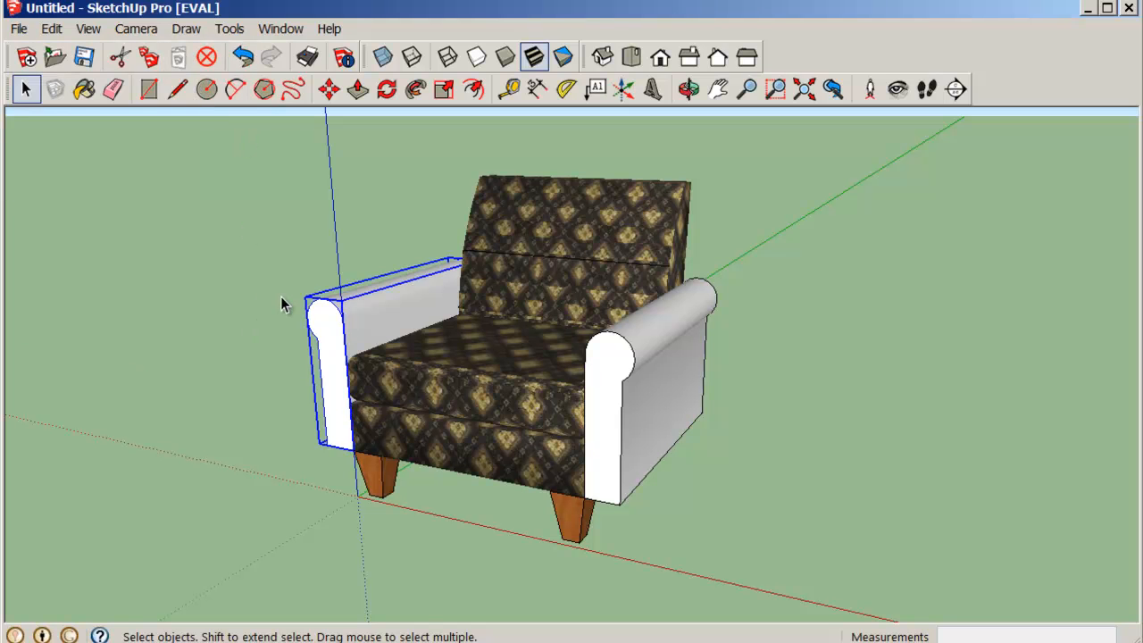
pyautogui.click(249, 318)
# - Sample the Carpet_Diamond_Olive material from the seat and paint both armrests with it
pyautogui.moveTo(248, 319); pyautogui.dragTo(268, 339, button='middle')
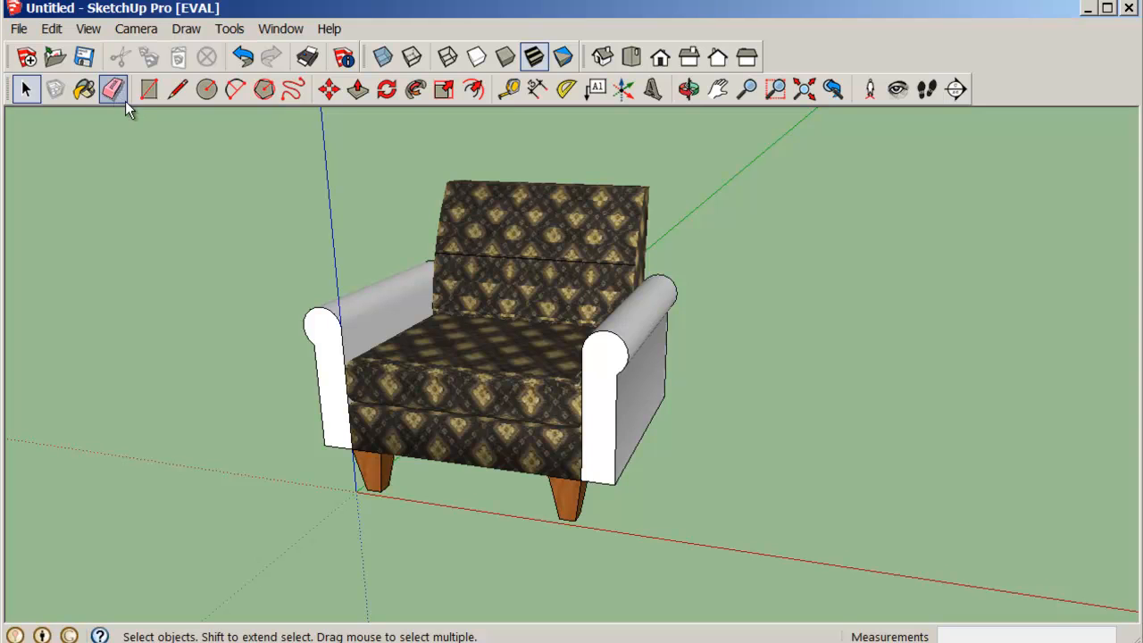
pyautogui.click(83, 88)
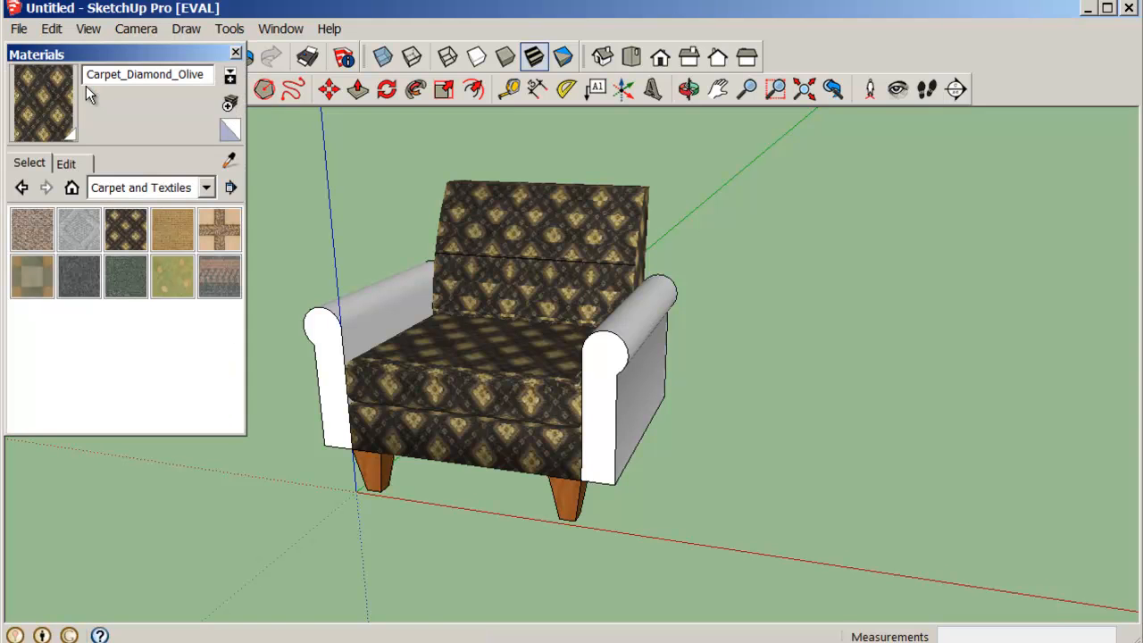
pyautogui.click(231, 162)
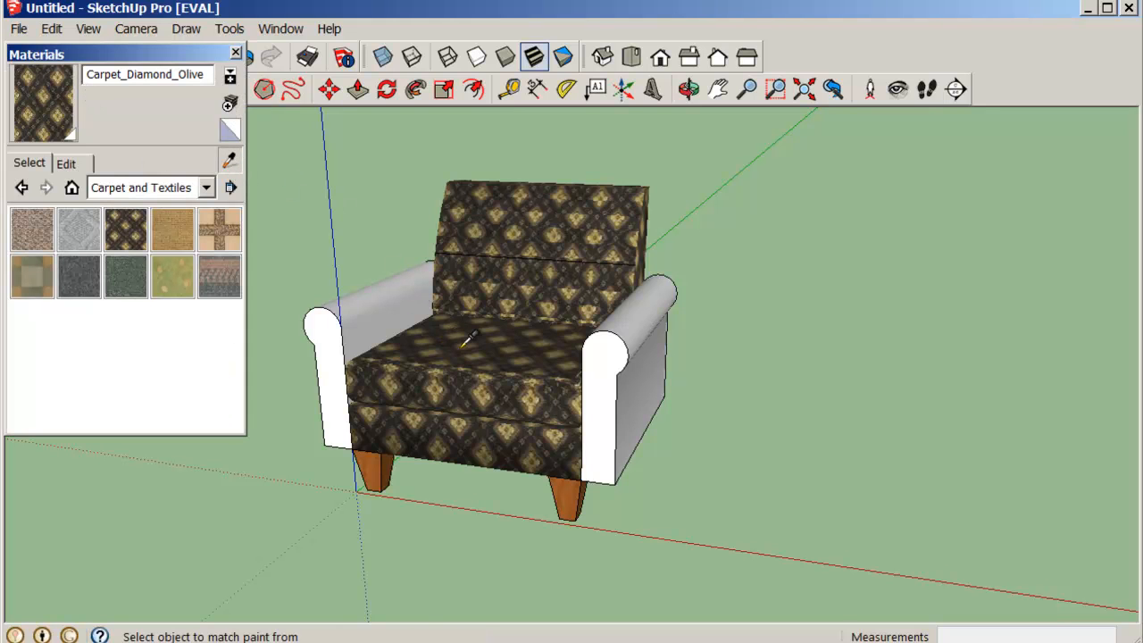
pyautogui.click(465, 343)
pyautogui.click(617, 343)
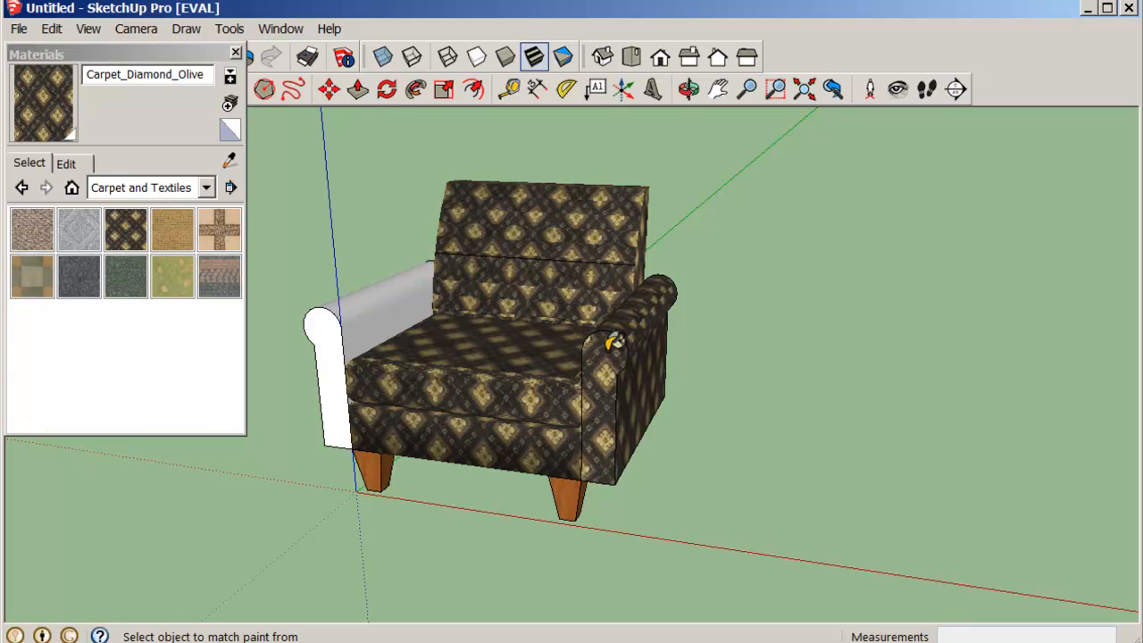
pyautogui.click(397, 308)
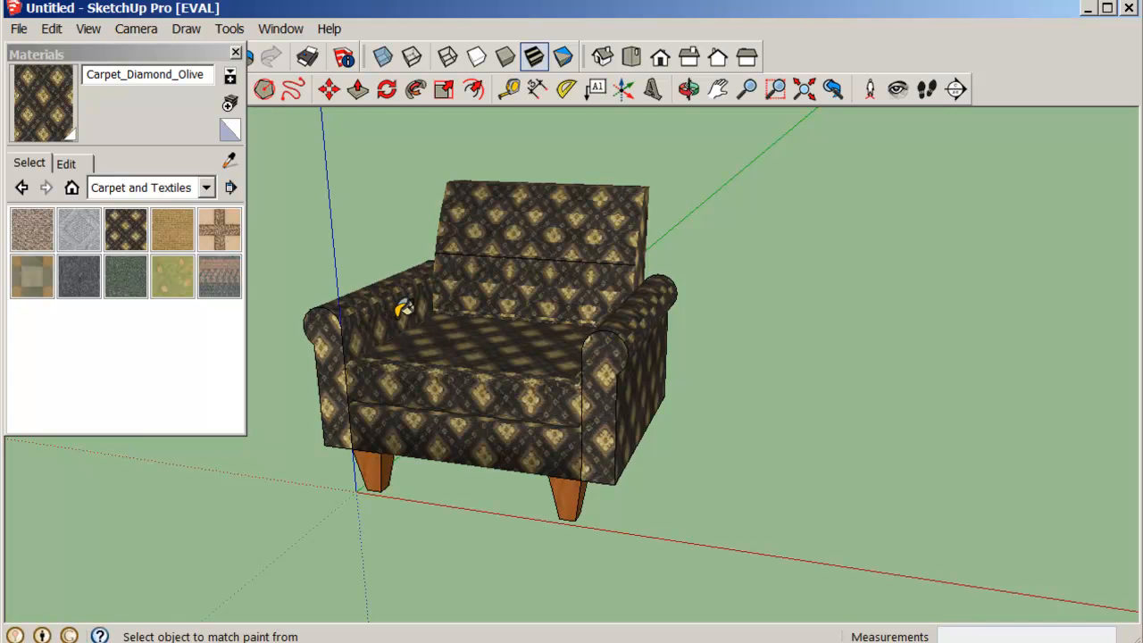
pyautogui.click(236, 53)
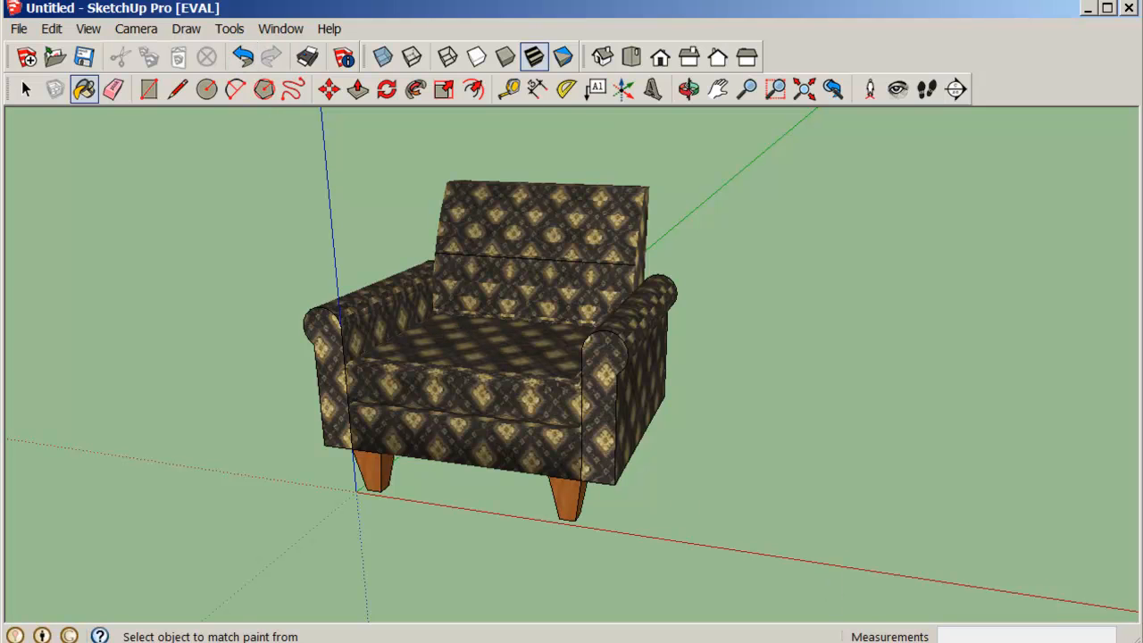
# - Copy the armrest and legs on the origin side plus the seat-and-back group about 5' 5 1/2" along the red axis
pyautogui.moveTo(753, 529)
pyautogui.mouseDown(button='middle')
pyautogui.moveTo(742, 544)
pyautogui.moveTo(809, 479)
pyautogui.moveTo(839, 420)
pyautogui.moveTo(843, 379)
pyautogui.moveTo(841, 426)
pyautogui.moveTo(928, 459)
pyautogui.moveTo(883, 482)
pyautogui.moveTo(818, 464)
pyautogui.moveTo(859, 456)
pyautogui.moveTo(870, 486)
pyautogui.moveTo(890, 439)
pyautogui.moveTo(880, 456)
pyautogui.moveTo(890, 456)
pyautogui.mouseUp(button='middle')
pyautogui.press('b')
pyautogui.click(26, 88)
pyautogui.moveTo(501, 166); pyautogui.dragTo(295, 512)
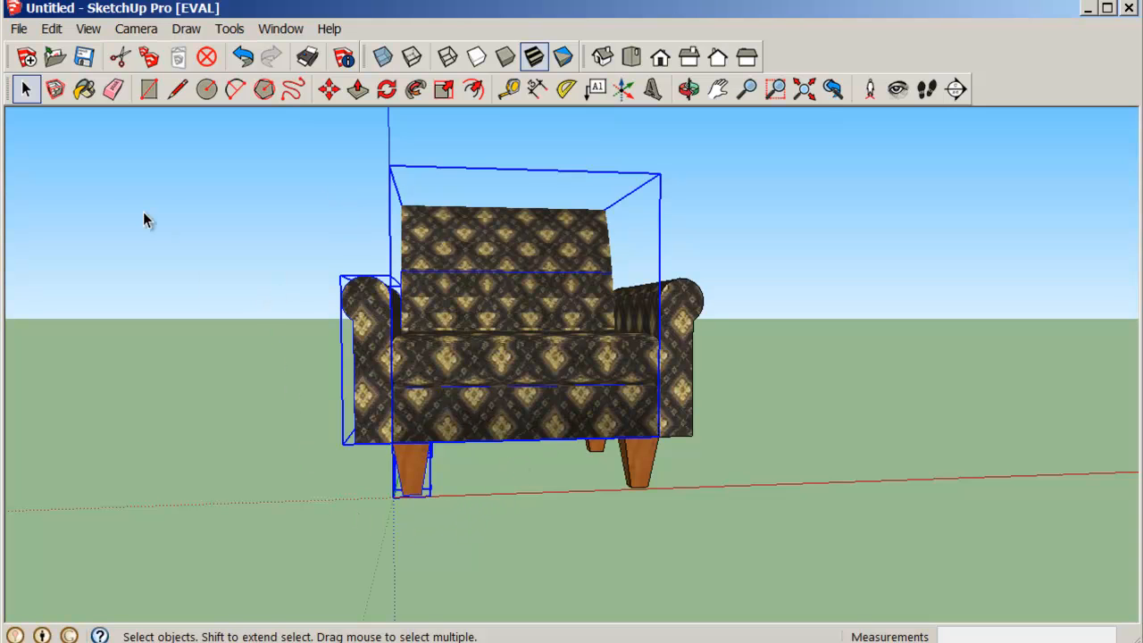
pyautogui.click(329, 89)
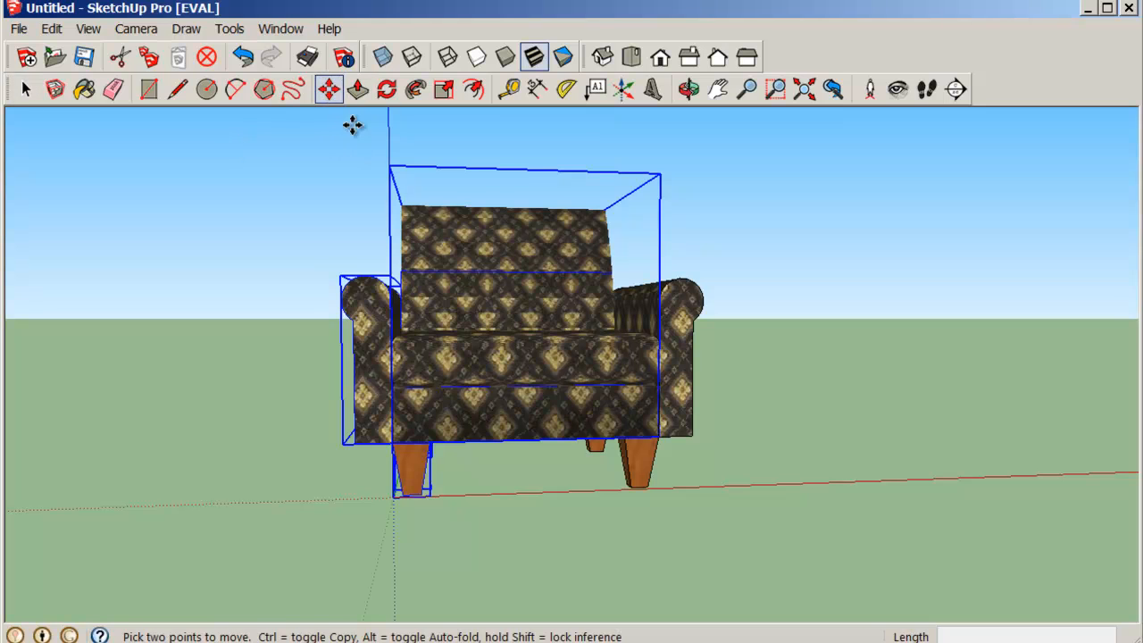
pyautogui.press('ctrl')
pyautogui.click(268, 548)
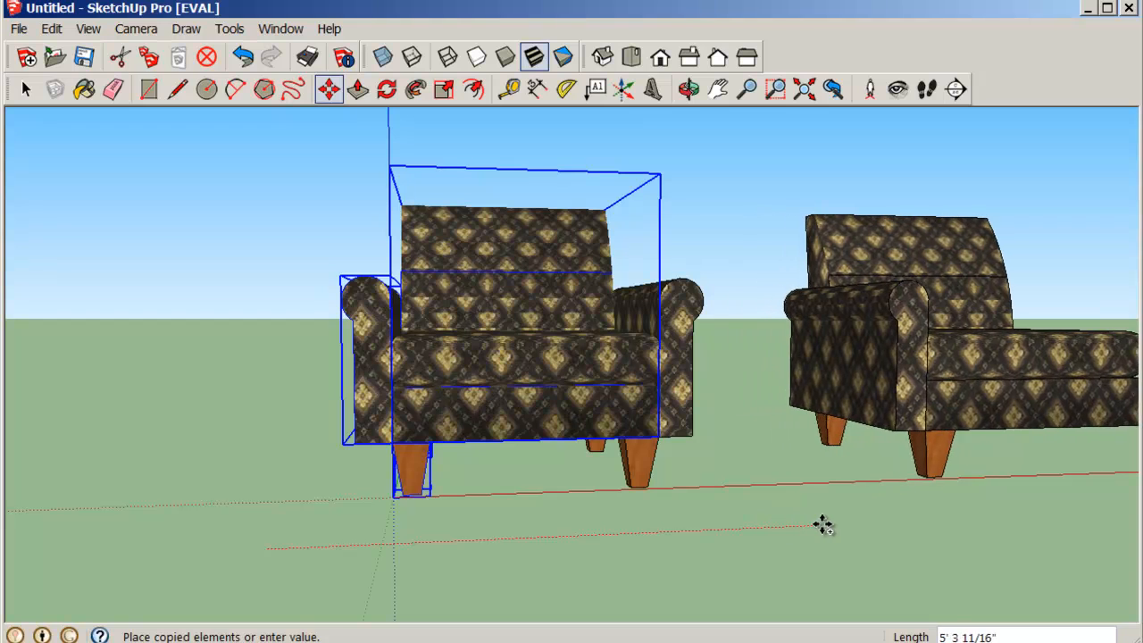
pyautogui.click(834, 523)
pyautogui.scroll(-3, 785, 513)
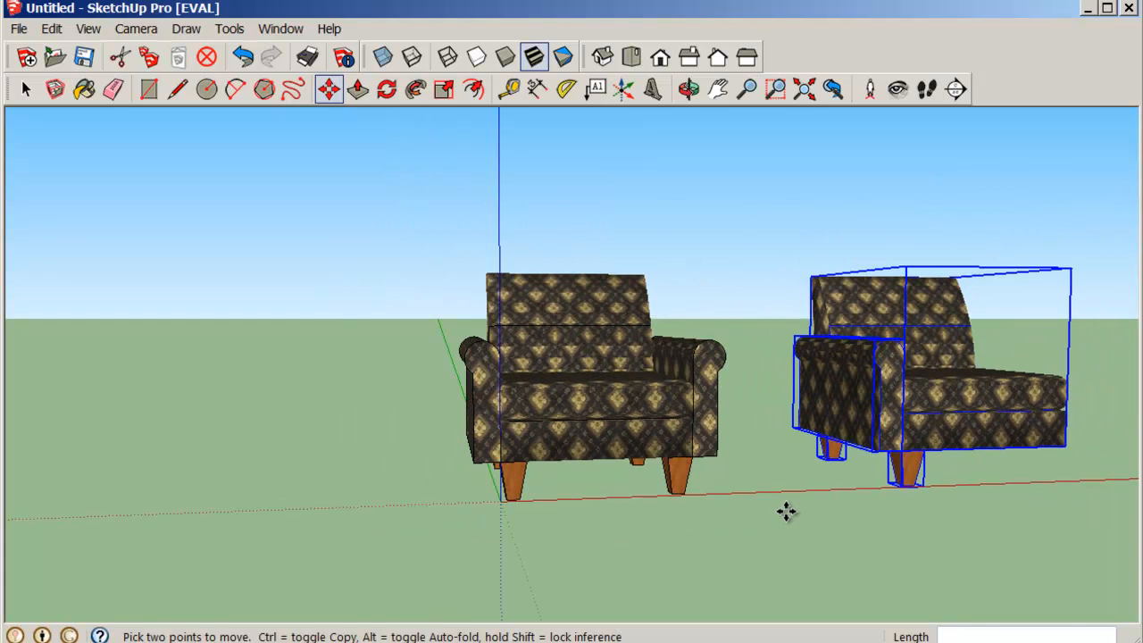
pyautogui.moveTo(786, 512); pyautogui.dragTo(705, 515, button='middle')
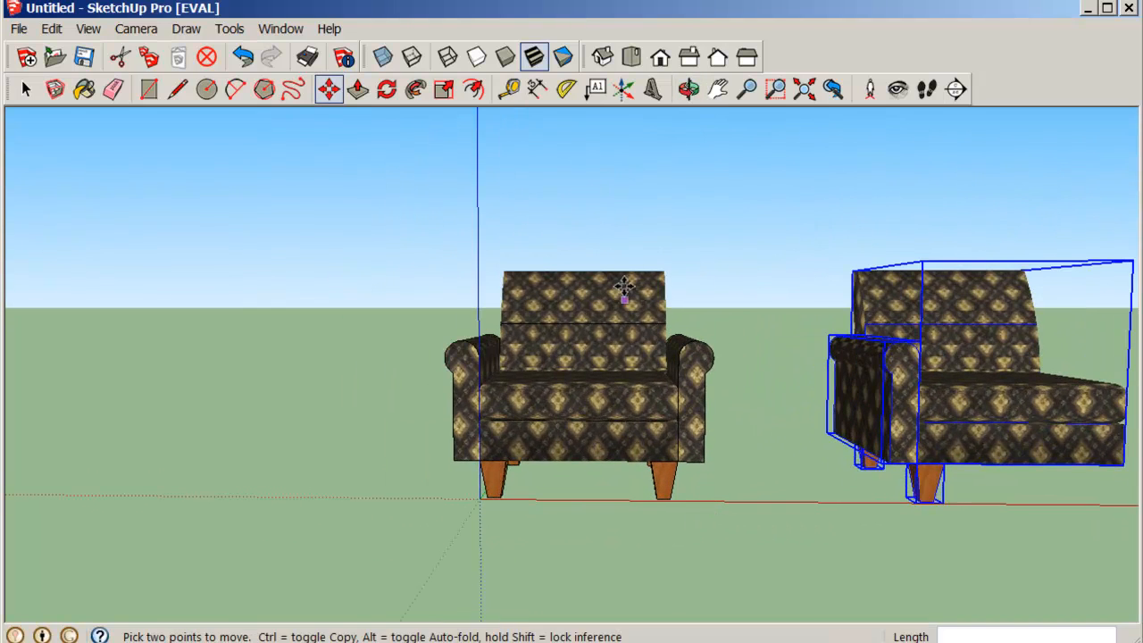
# - Copy the original chair's seat-and-back group corner to corner onto the open end of the copied section, making a second seat
pyautogui.press('space')
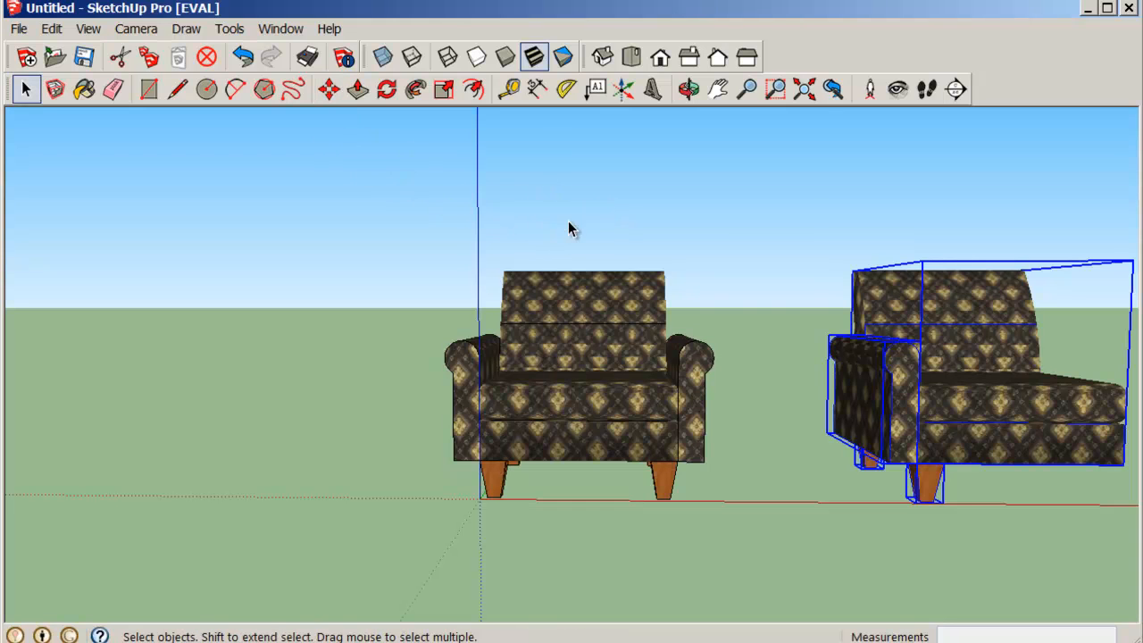
pyautogui.click(549, 433)
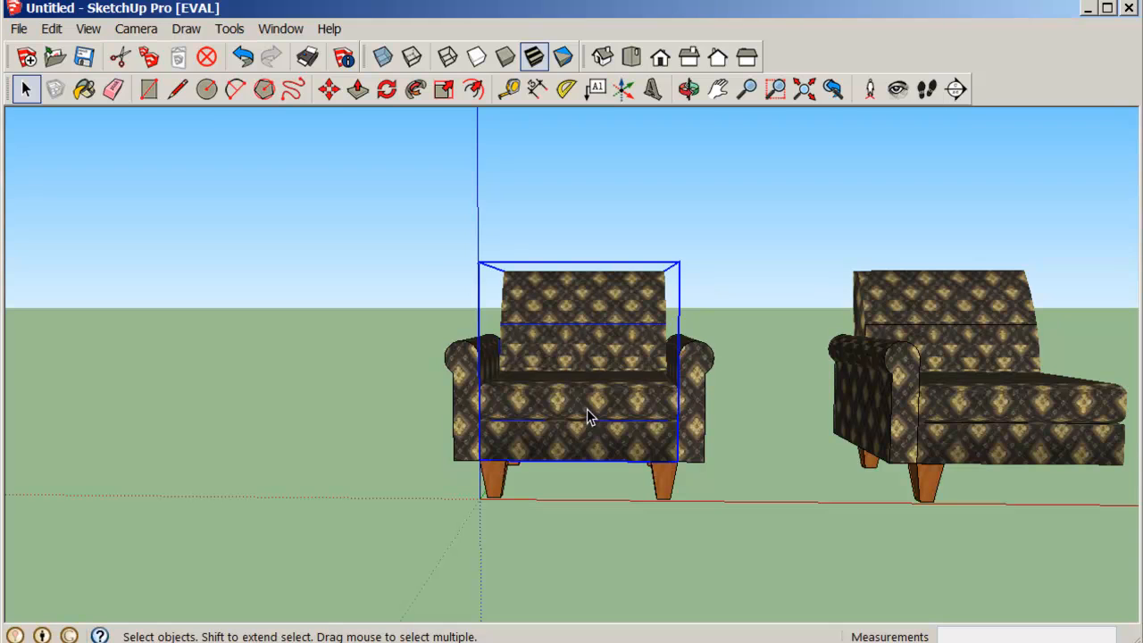
pyautogui.click(328, 88)
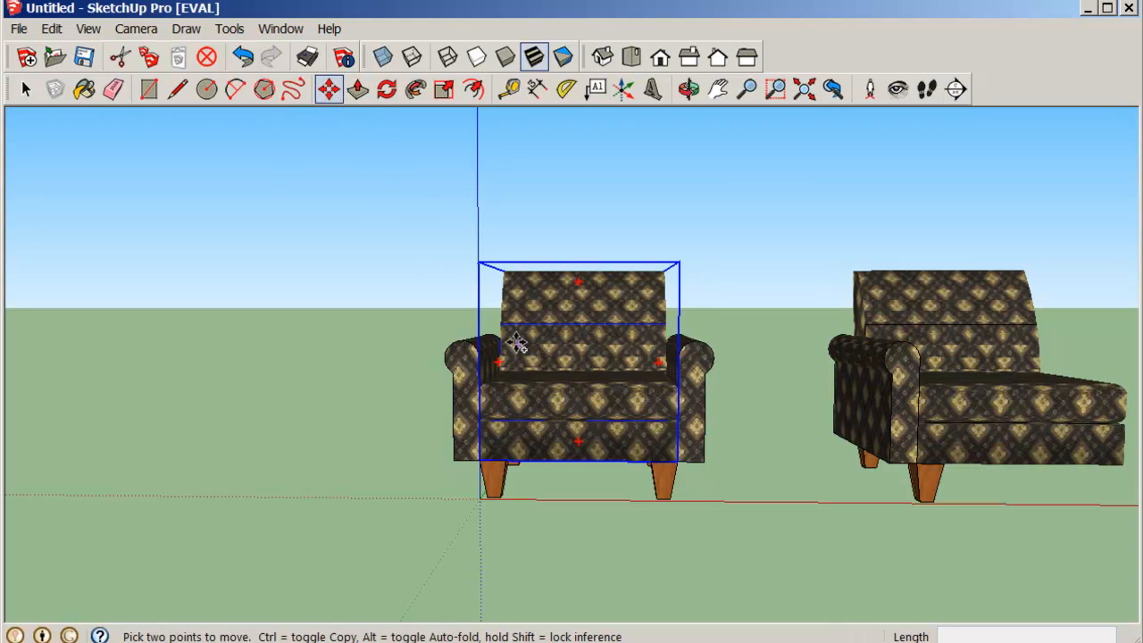
pyautogui.press('ctrl')
pyautogui.click(481, 461)
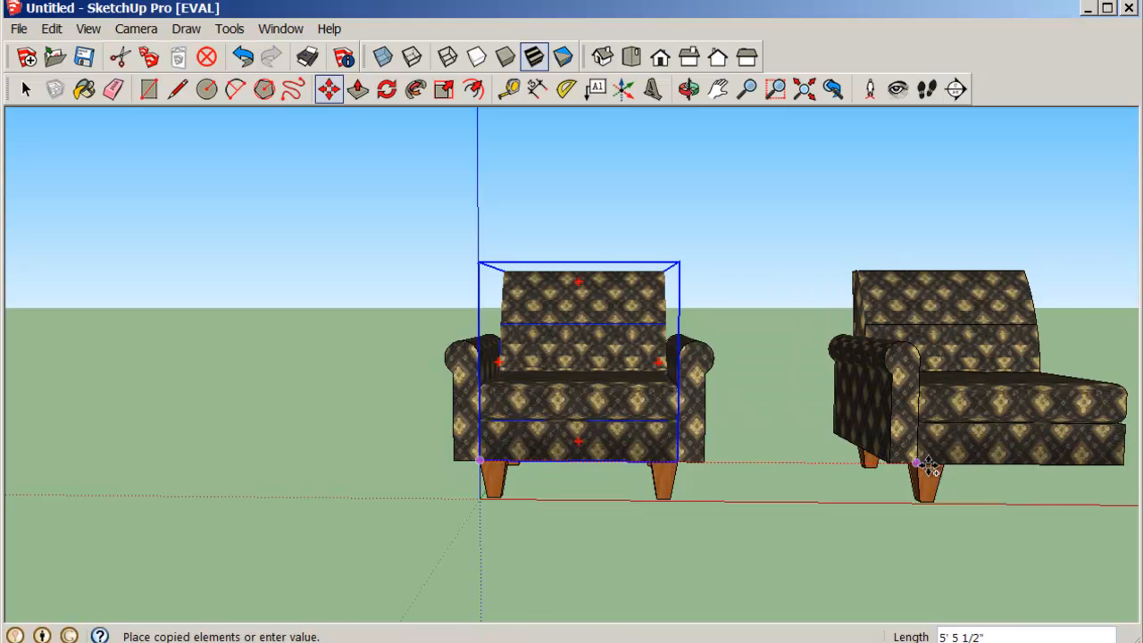
pyautogui.click(1120, 461)
pyautogui.scroll(-3, 1027, 460)
pyautogui.moveTo(1020, 476); pyautogui.dragTo(675, 416, button='middle')
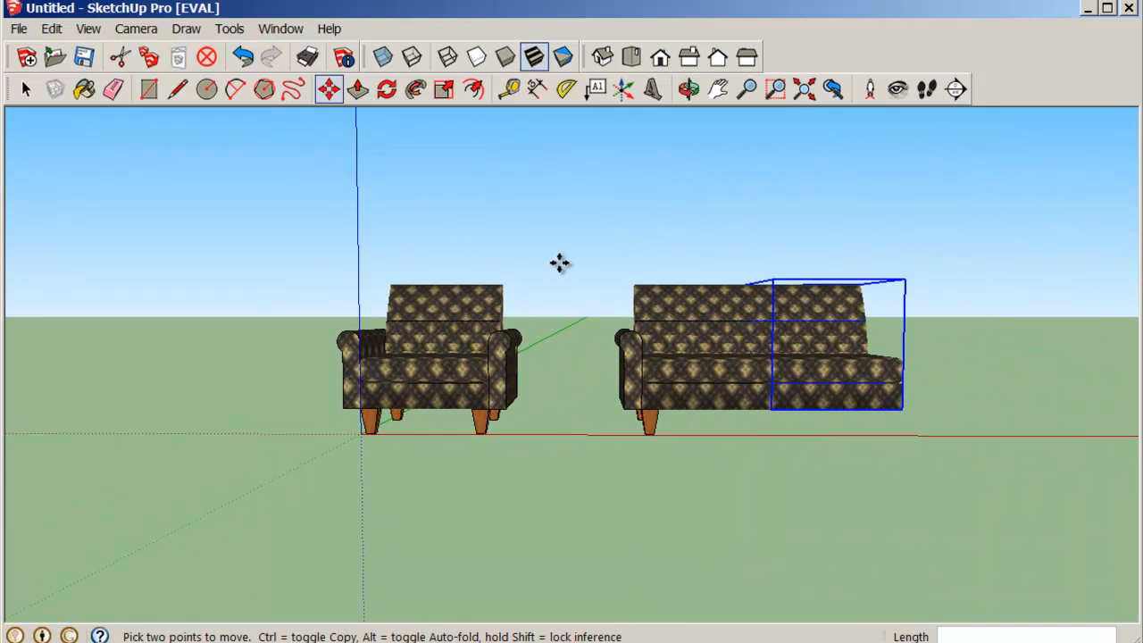
# - Copy the original chair's seat-and-back group with the far-side armrest and legs onto the sofa's open end as its third seat
pyautogui.click(26, 90)
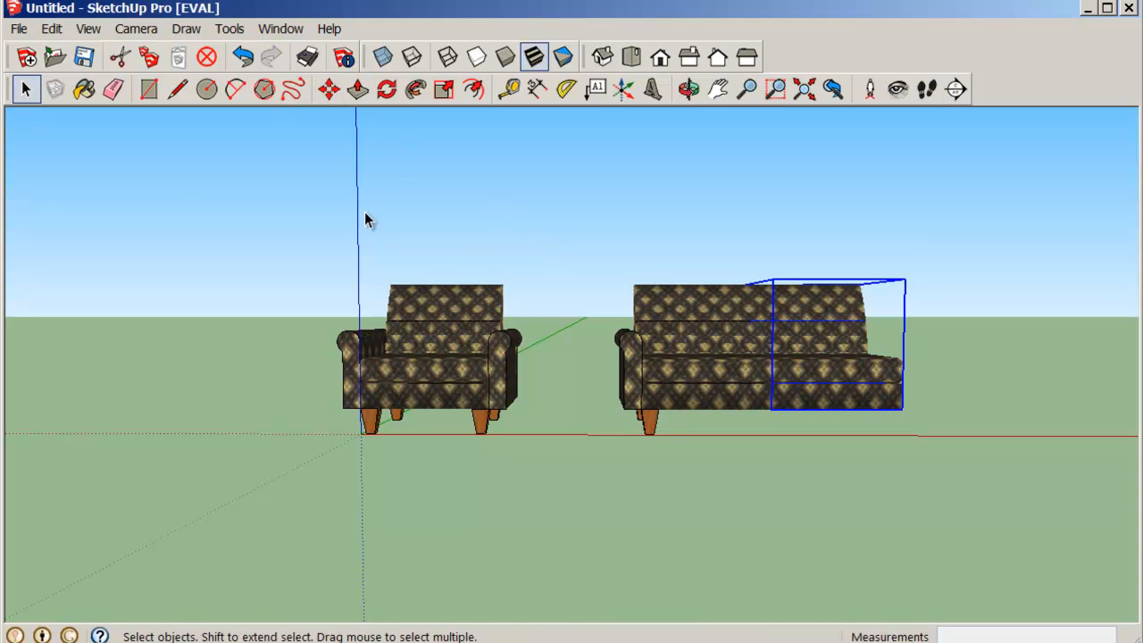
pyautogui.click(483, 432)
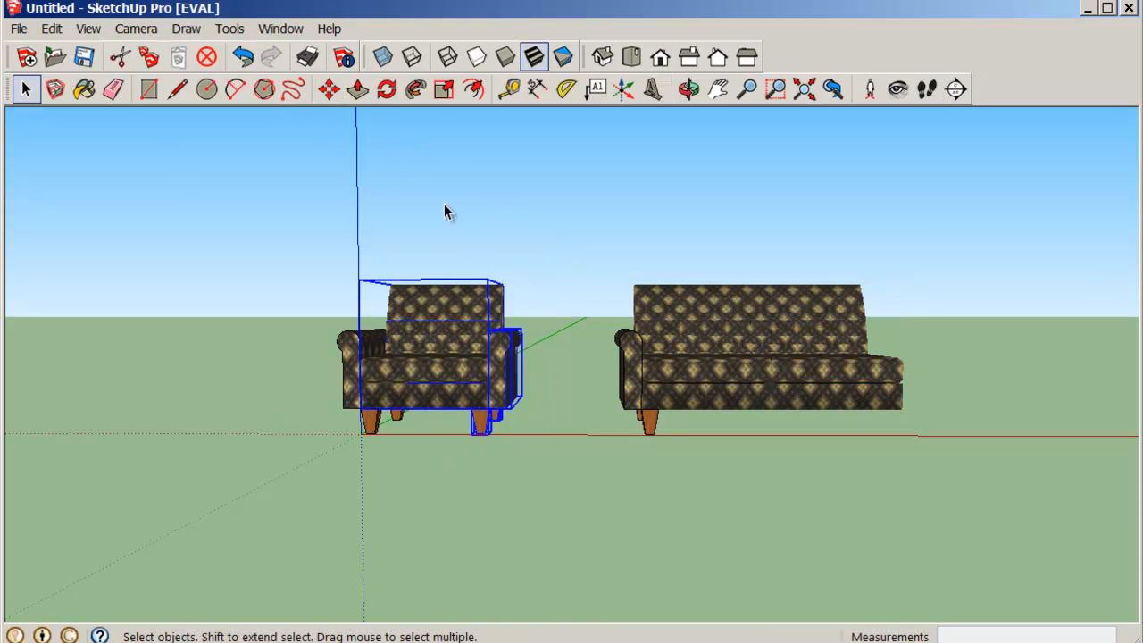
pyautogui.click(328, 89)
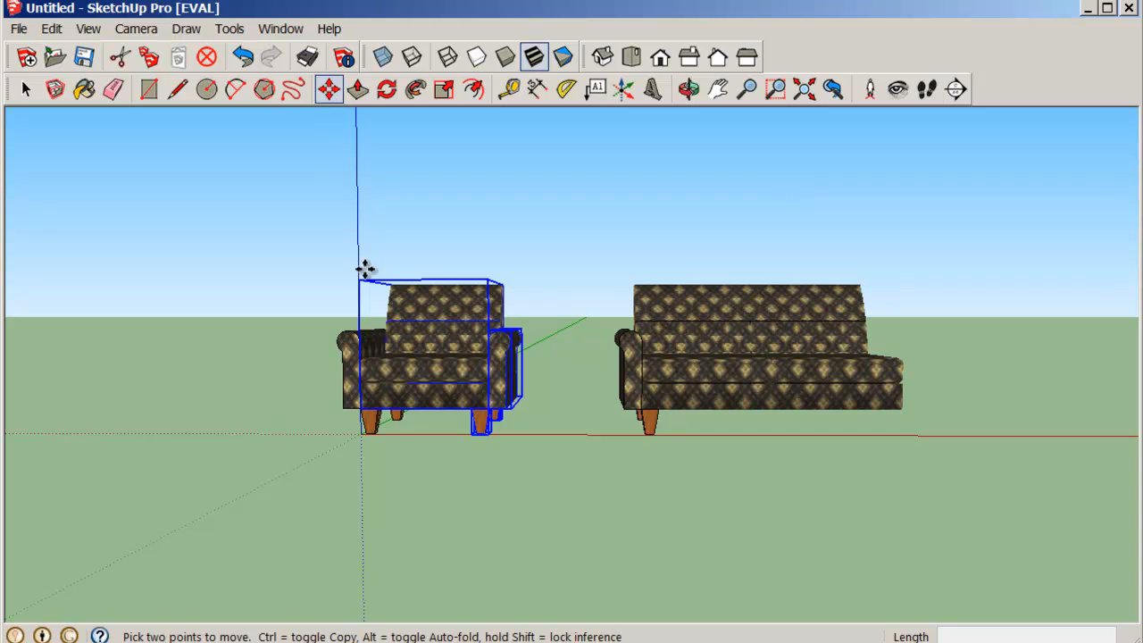
pyautogui.press('ctrl')
pyautogui.click(360, 408)
pyautogui.click(905, 404)
pyautogui.moveTo(923, 437); pyautogui.dragTo(893, 430, button='middle')
pyautogui.scroll(1, 909, 417)
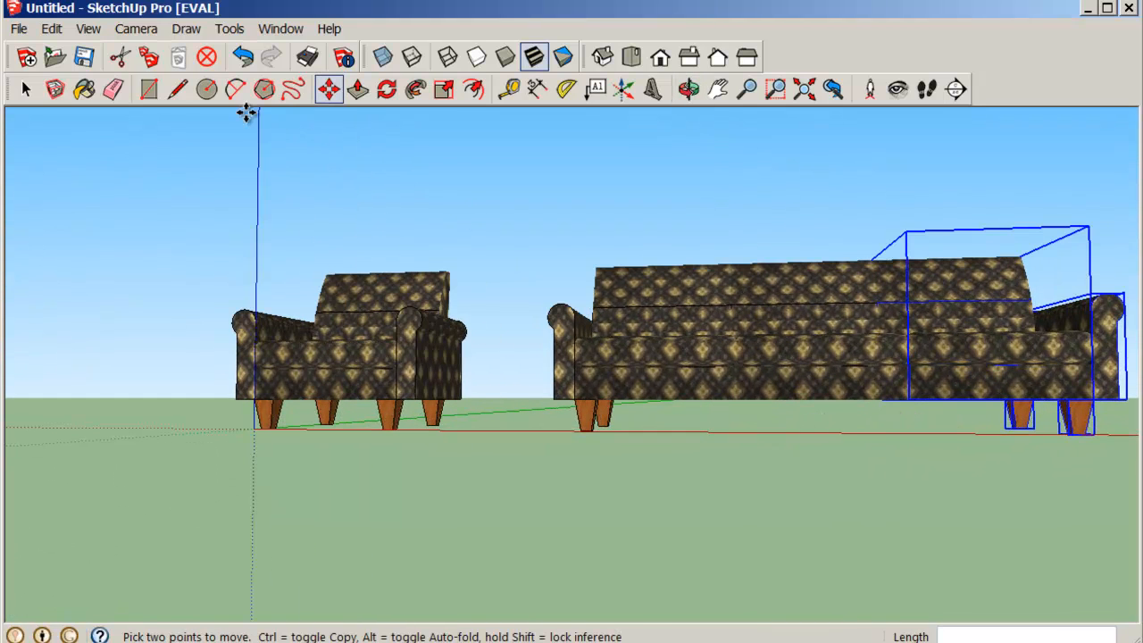
# - Copy the pair of legs at the sofa's armchair-side end 3' 7" along the red axis to the midpoint of the base
pyautogui.click(25, 88)
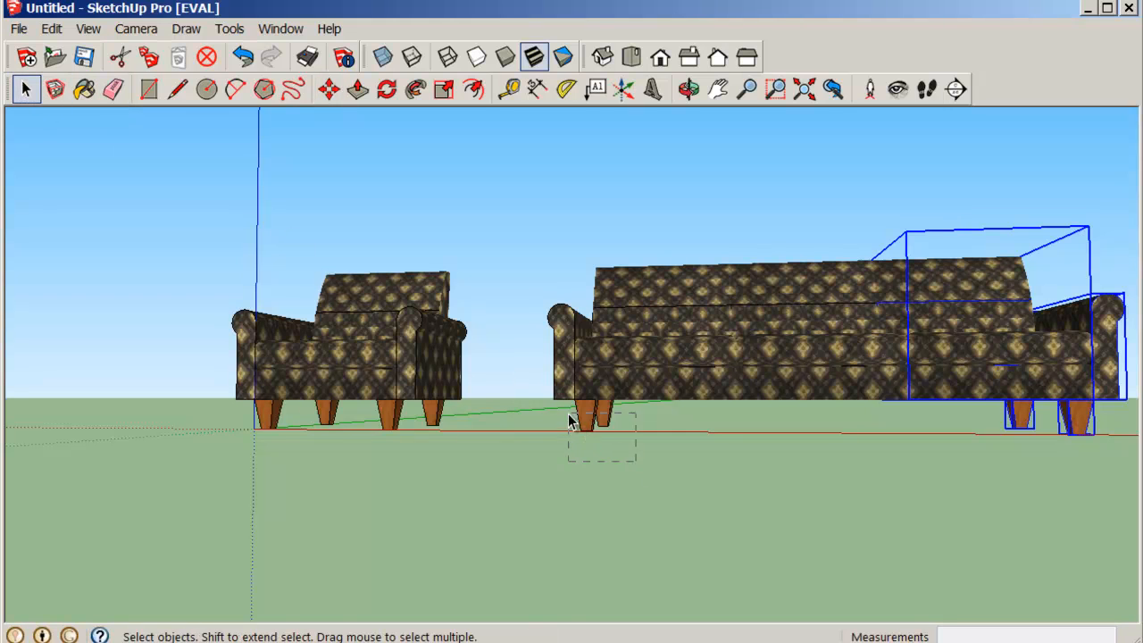
pyautogui.moveTo(574, 423); pyautogui.dragTo(566, 416)
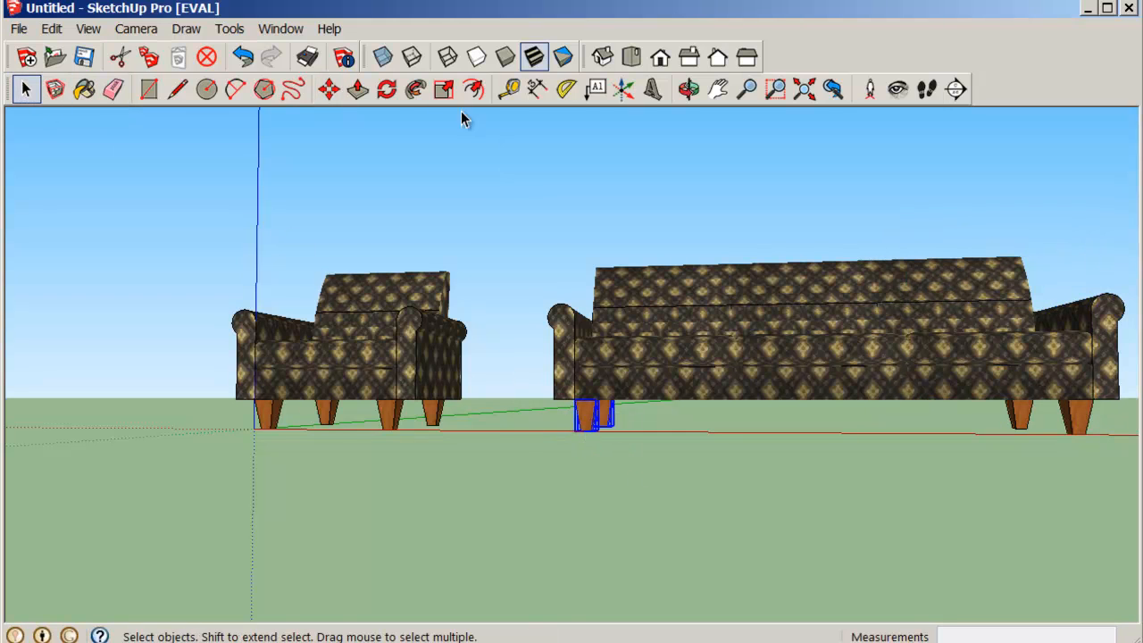
pyautogui.click(328, 89)
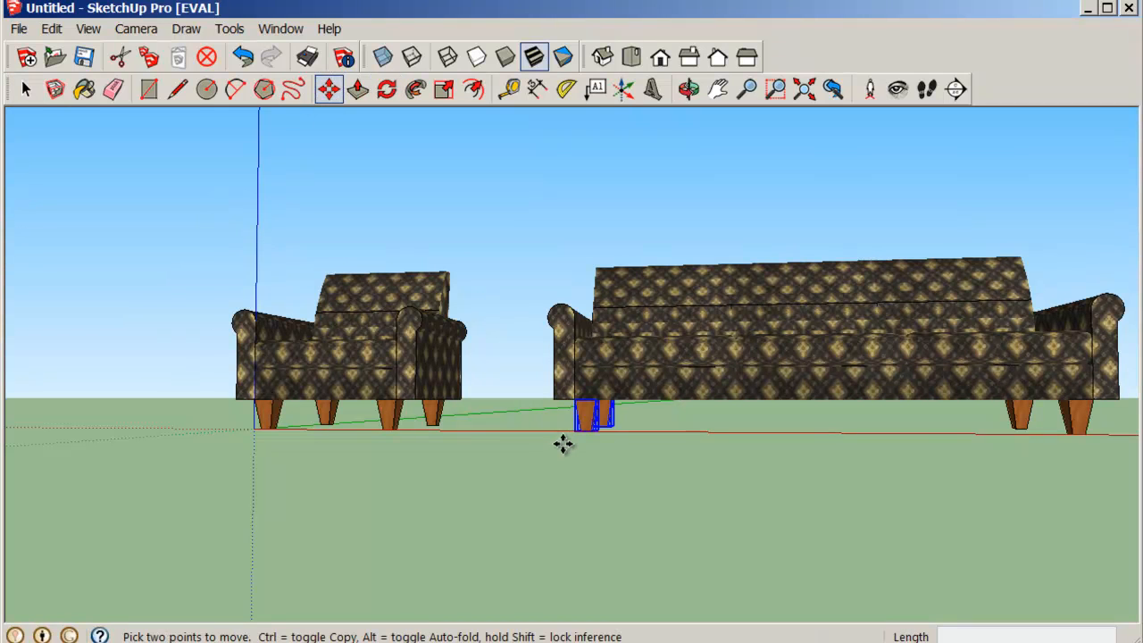
pyautogui.scroll(2, 589, 406)
pyautogui.click(582, 401)
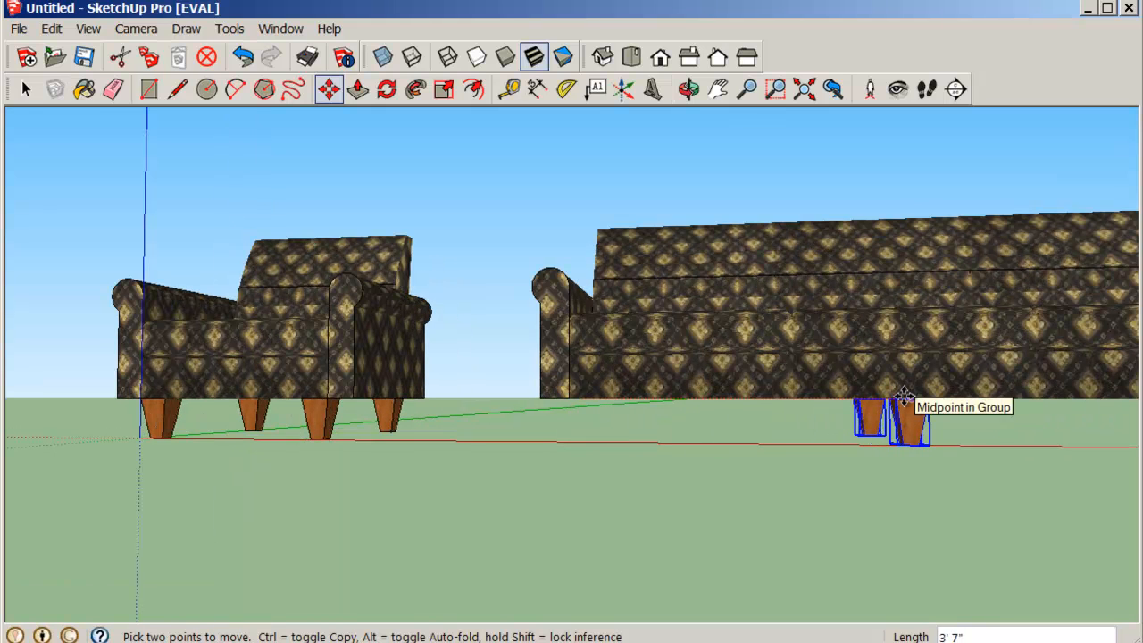
pyautogui.click(905, 399)
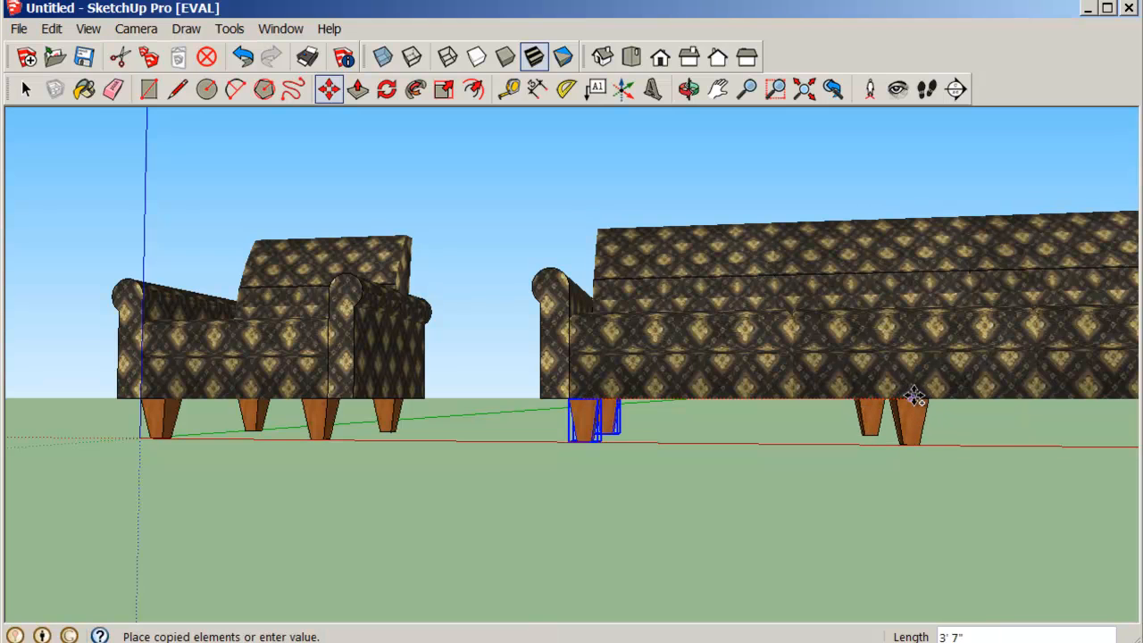
pyautogui.scroll(-4, 913, 397)
pyautogui.moveTo(910, 407); pyautogui.dragTo(591, 420, button='middle')
pyautogui.scroll(-3, 903, 489)
pyautogui.scroll(4, 551, 449)
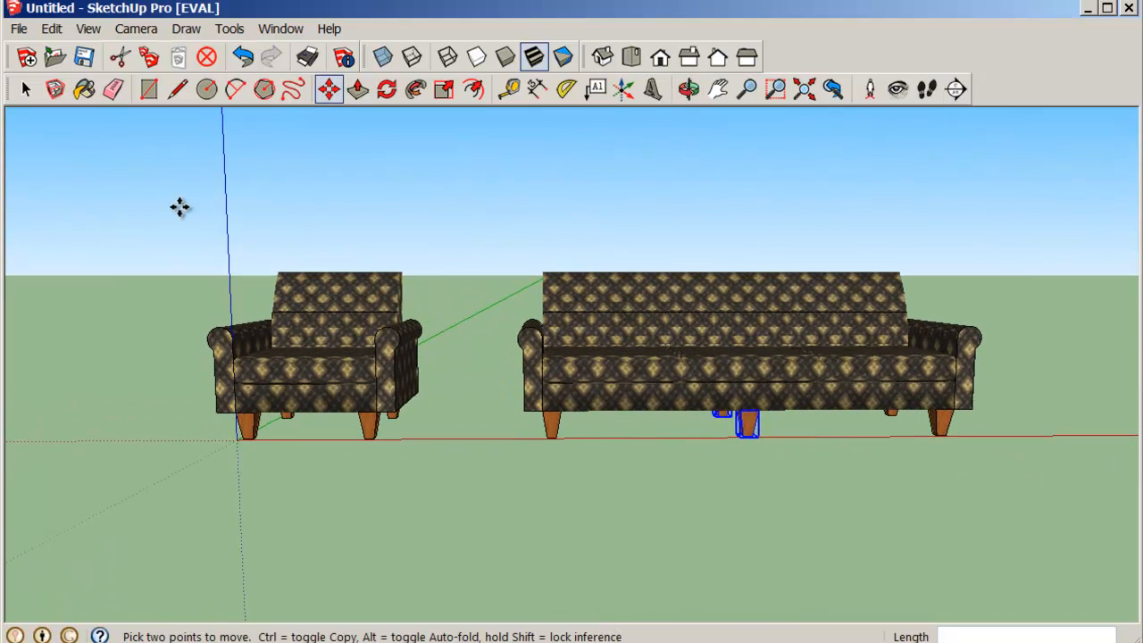
# - Turn all parts of the armchair at the origin into a component named Car-ArmChair, replacing the selection
pyautogui.click(25, 89)
pyautogui.moveTo(154, 218); pyautogui.dragTo(461, 472)
pyautogui.rightClick(328, 346)
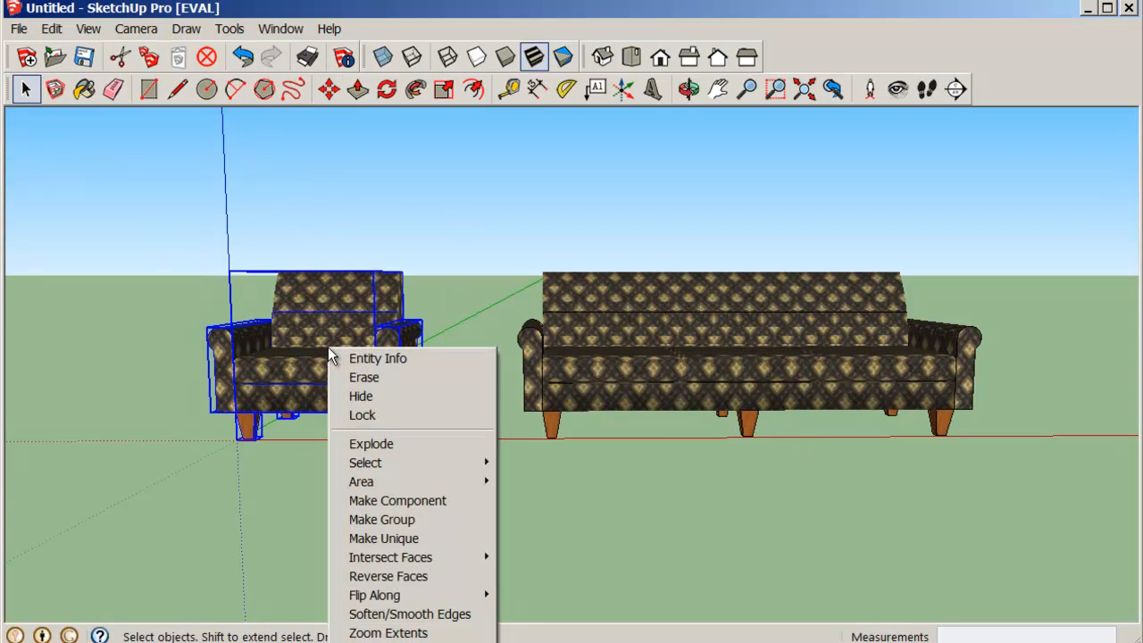
pyautogui.click(422, 506)
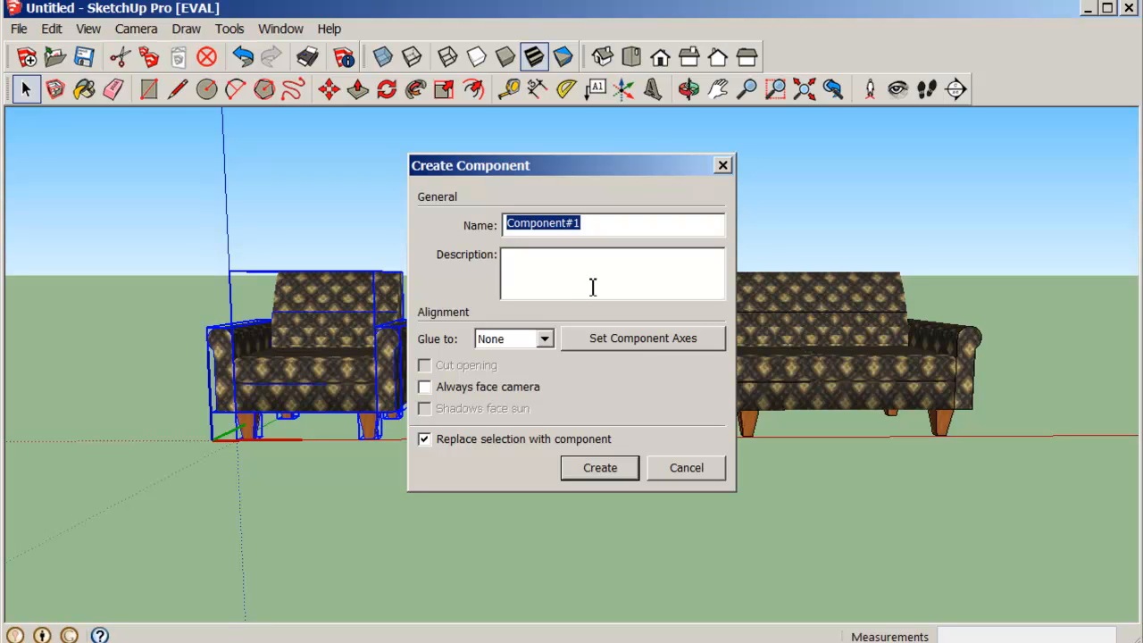
pyautogui.write('c')
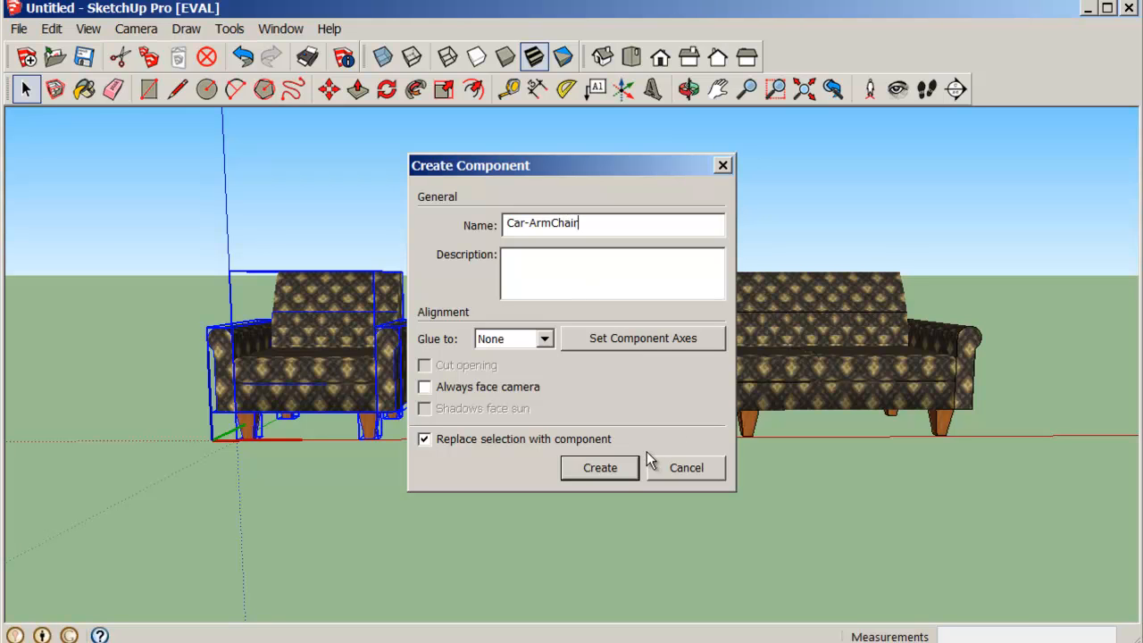
pyautogui.click(599, 468)
# - Turn all parts of the three-seat sofa into a component named Car-Sofa, replacing the selection, and deselect it
pyautogui.moveTo(607, 474); pyautogui.dragTo(658, 452, button='middle')
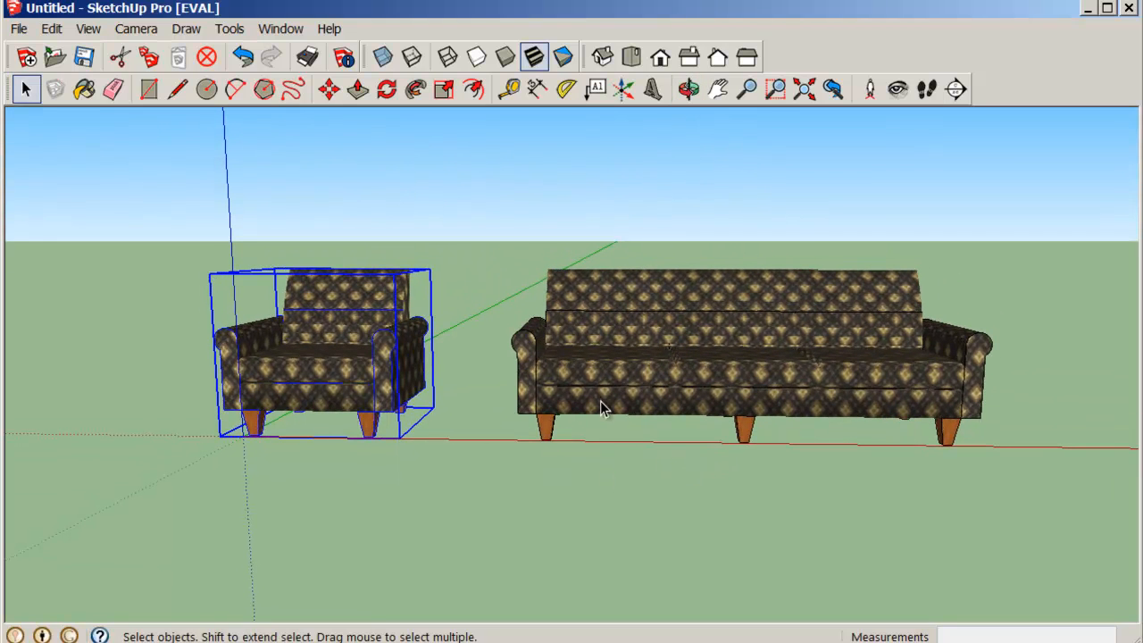
pyautogui.moveTo(478, 205); pyautogui.dragTo(1014, 482)
pyautogui.rightClick(750, 339)
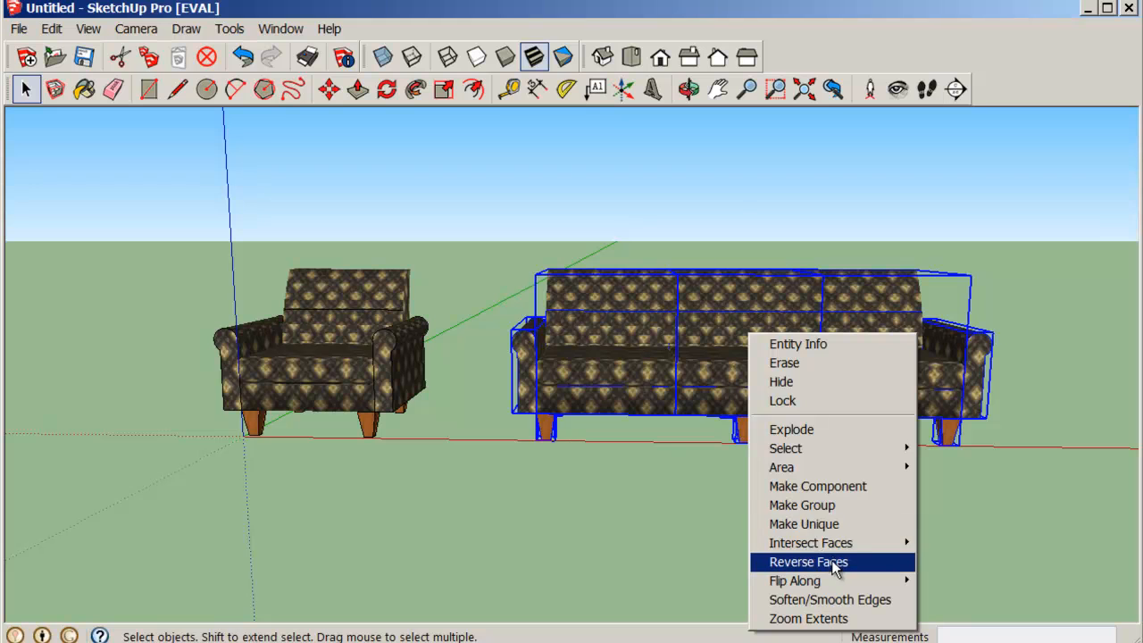
pyautogui.click(817, 486)
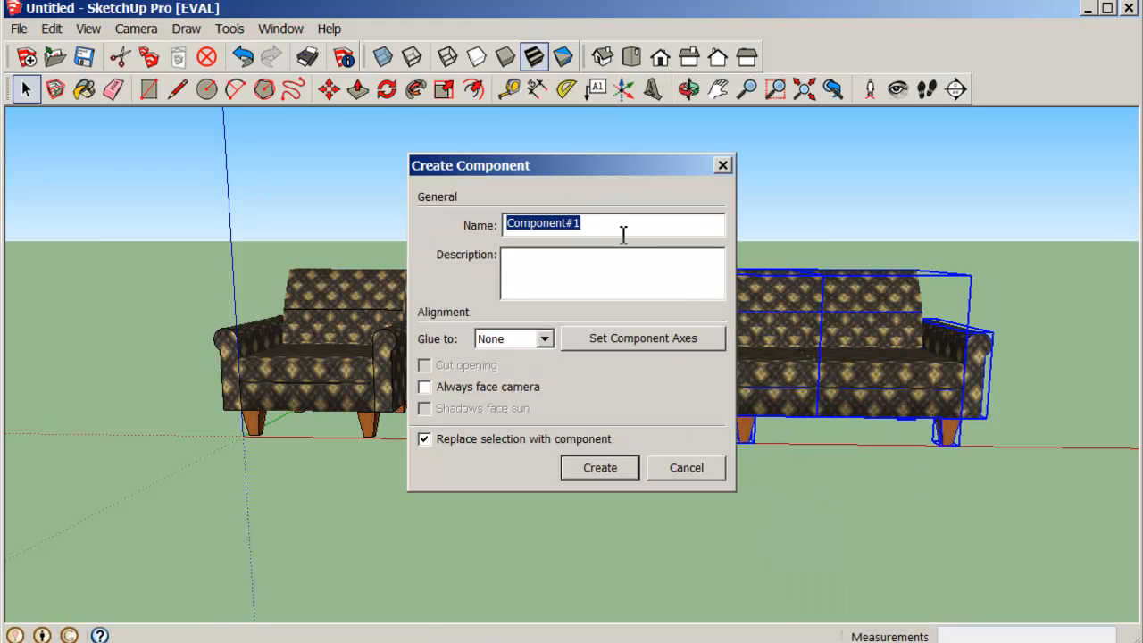
pyautogui.write('Car-Sofa')
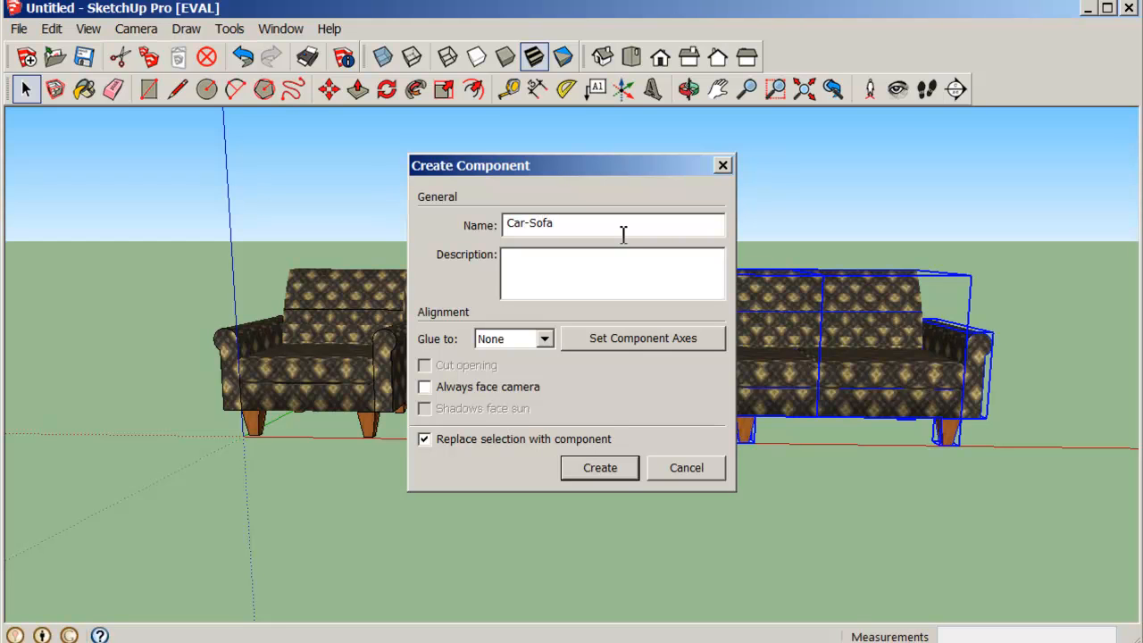
pyautogui.click(618, 473)
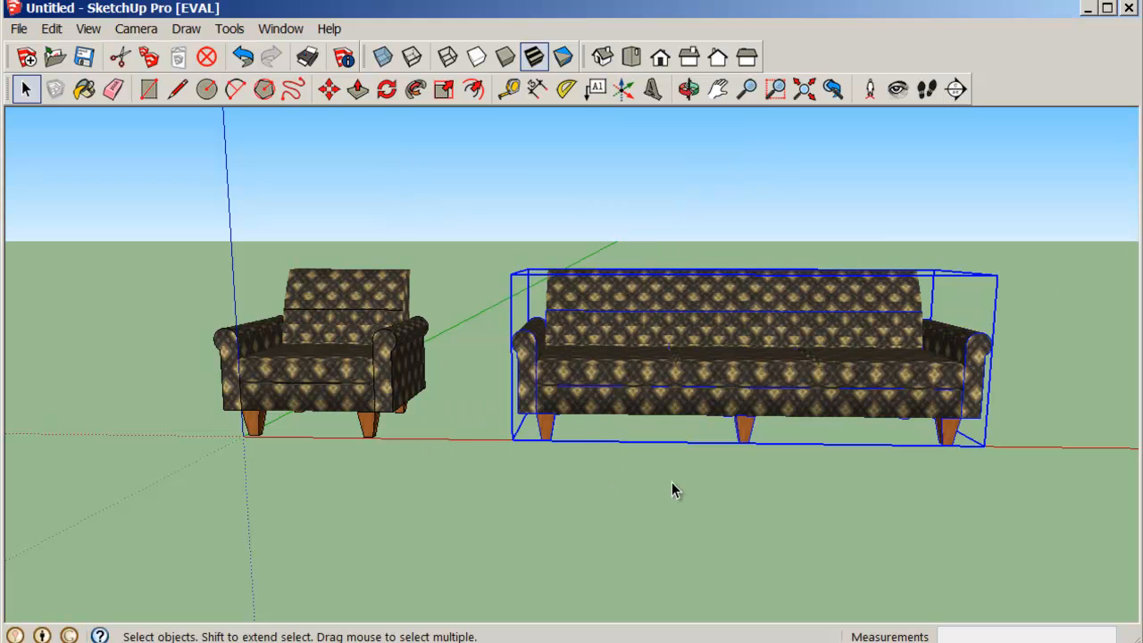
pyautogui.click(644, 489)
# - Attach a leader text label with the component name Car-ArmChair to the armchair's backrest, with the text above the chair
pyautogui.moveTo(643, 487); pyautogui.dragTo(583, 493, button='middle')
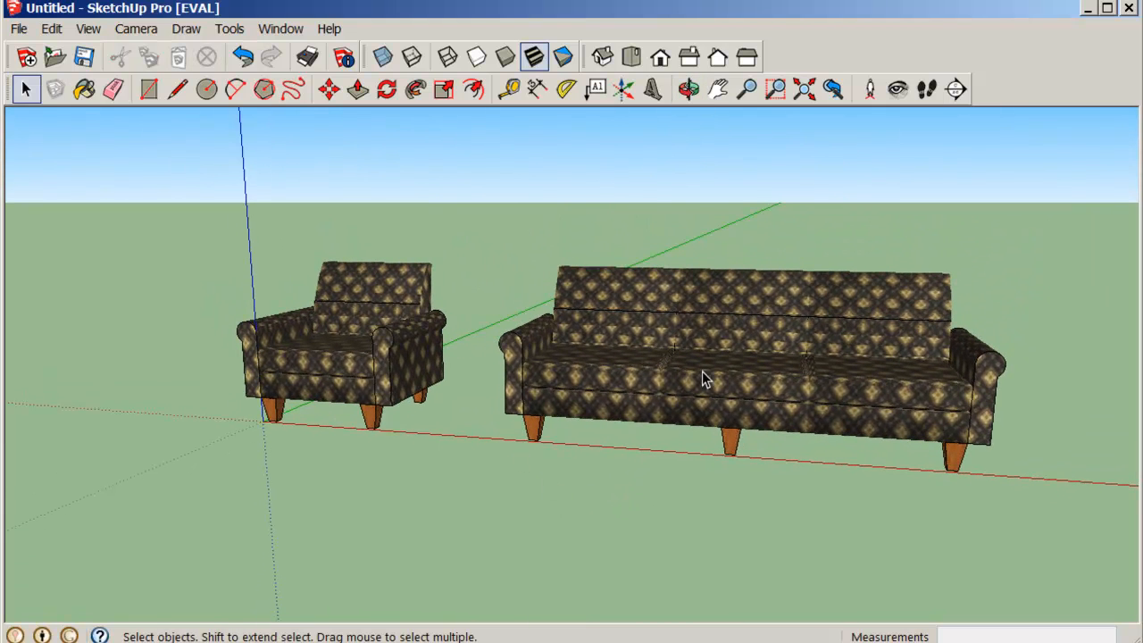
pyautogui.click(596, 89)
pyautogui.click(353, 284)
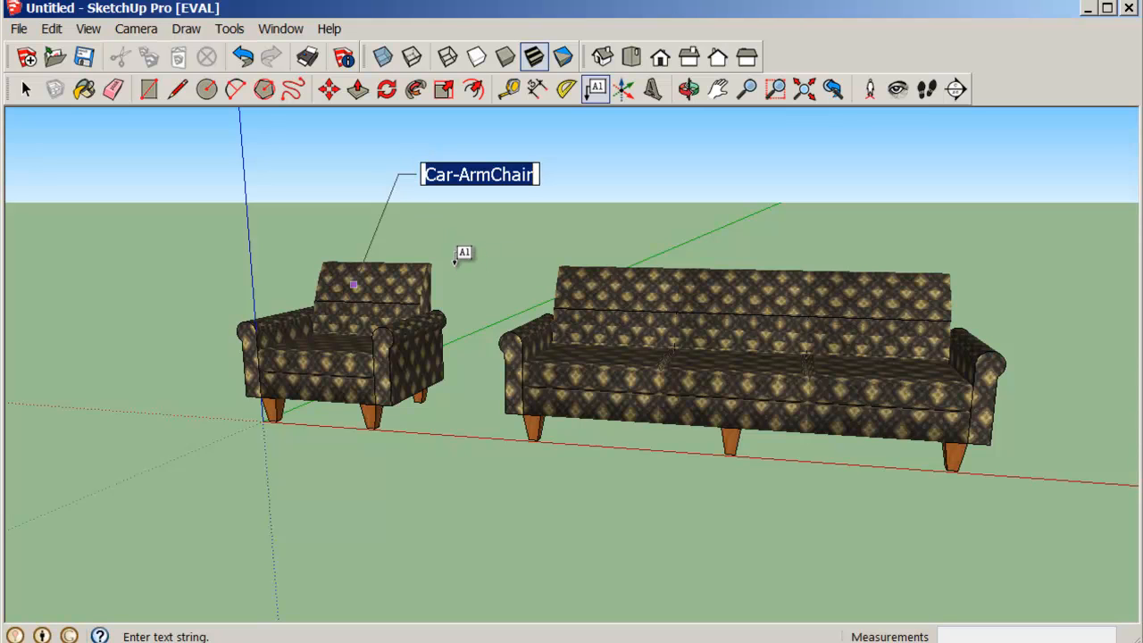
pyautogui.press('Return')
pyautogui.click(457, 235)
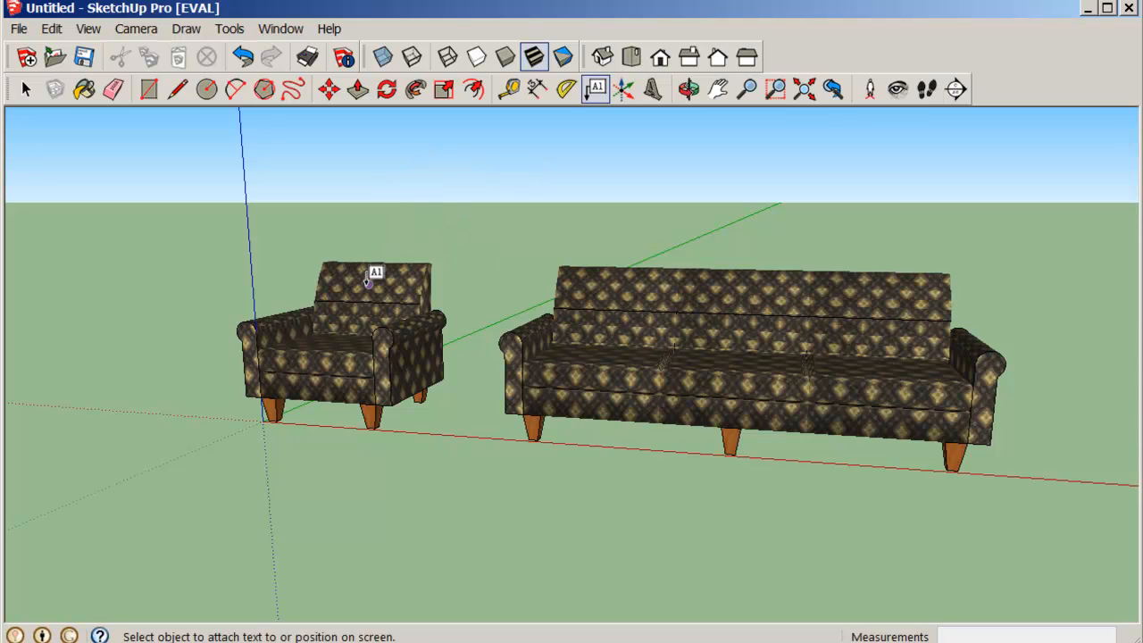
pyautogui.click(368, 282)
pyautogui.click(410, 183)
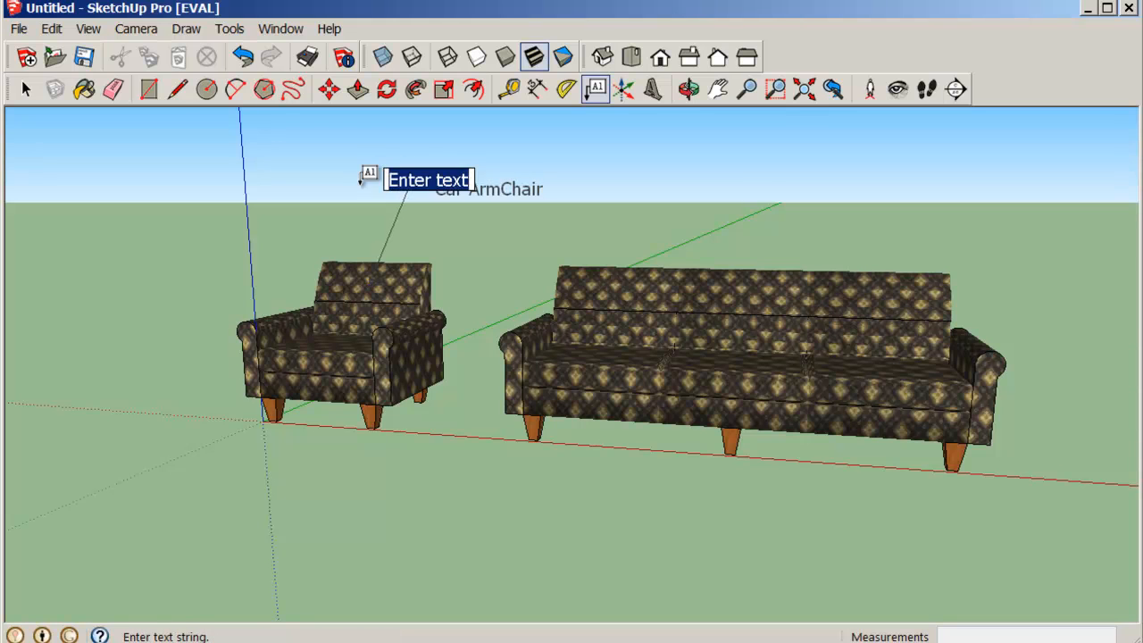
pyautogui.press('Escape')
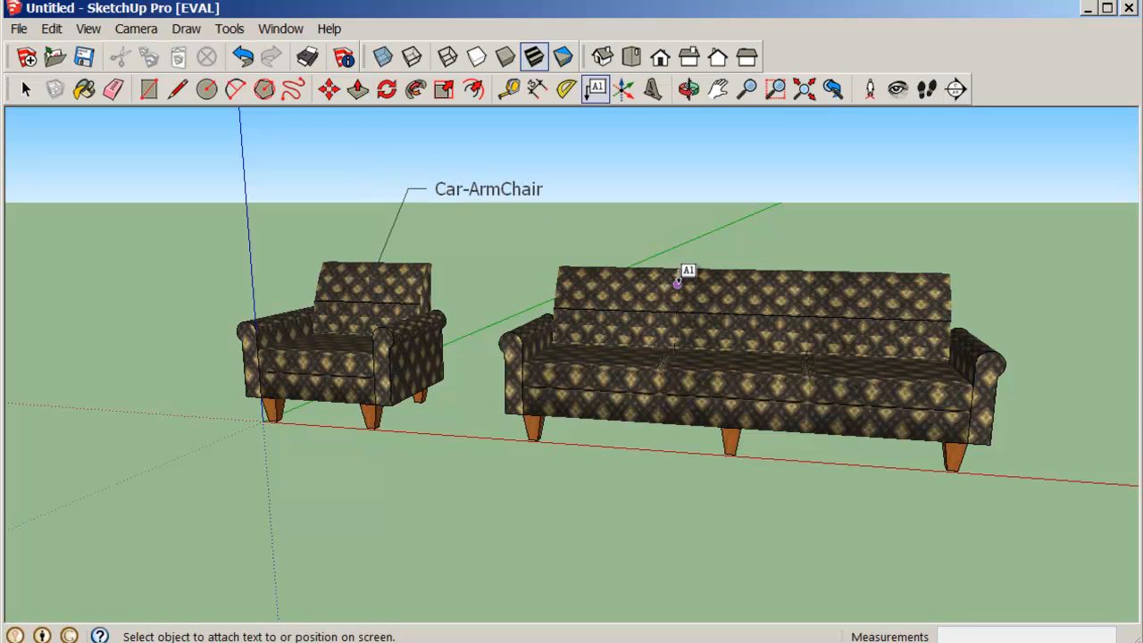
# - Attach a leader text label with the component name Car-Sofa to the sofa's backrest, with the text above the sofa
pyautogui.click(678, 283)
pyautogui.click(704, 184)
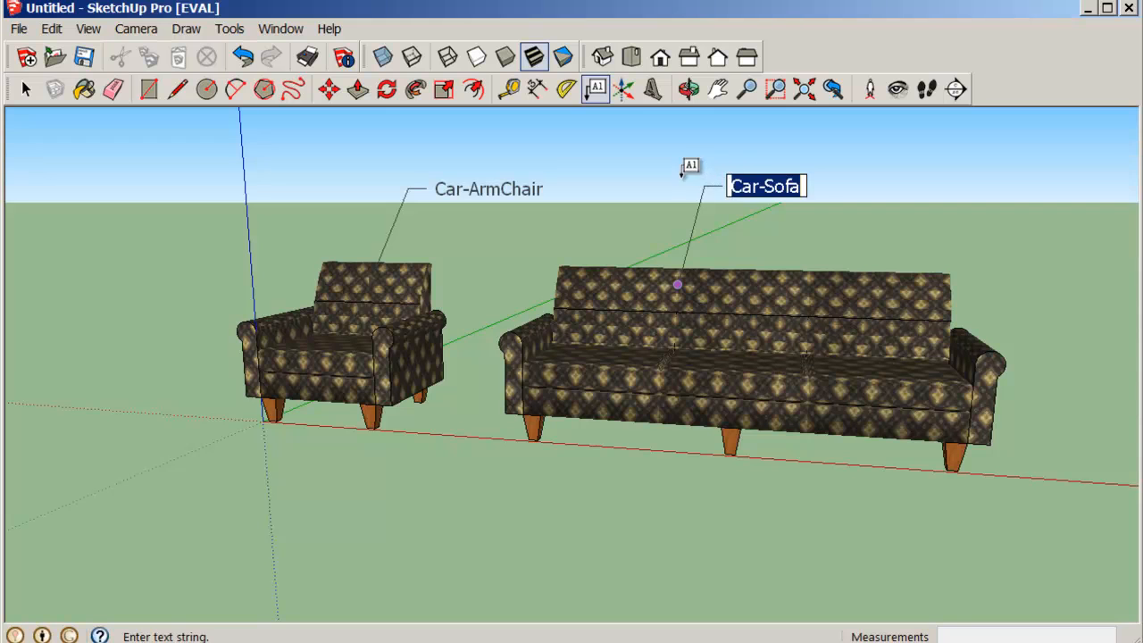
pyautogui.press('Escape')
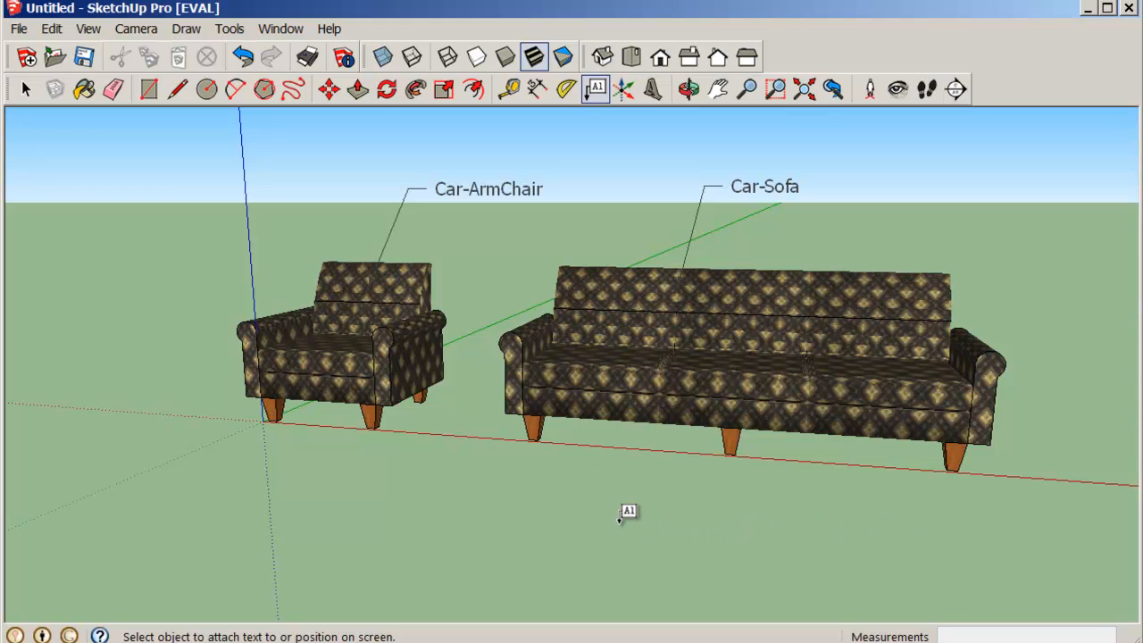
pyautogui.moveTo(472, 485); pyautogui.dragTo(614, 489, button='middle')
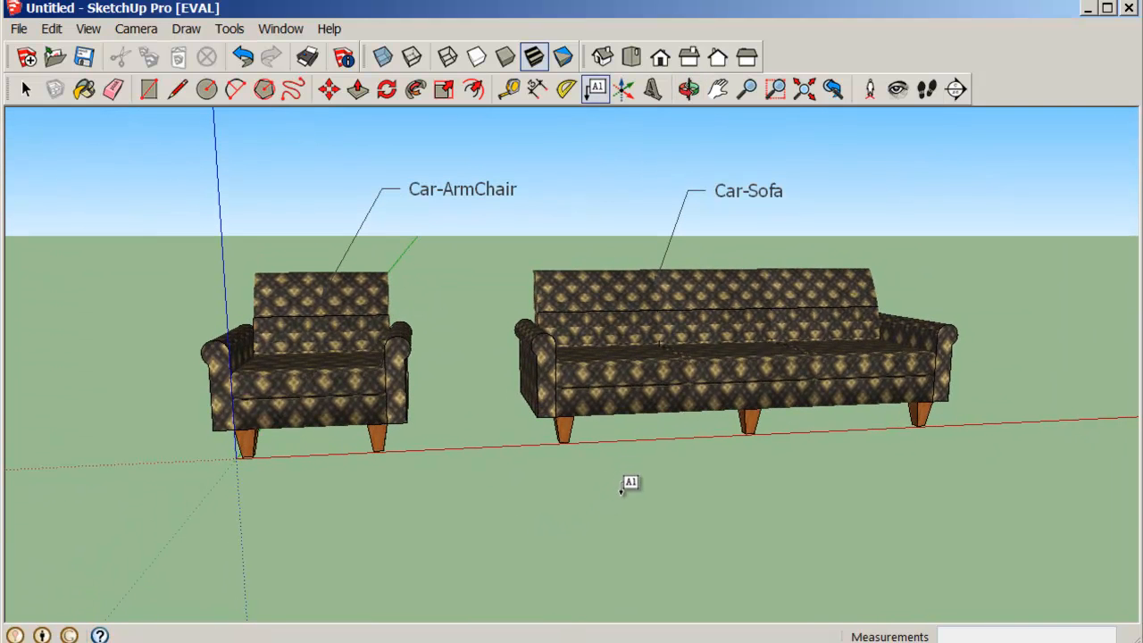